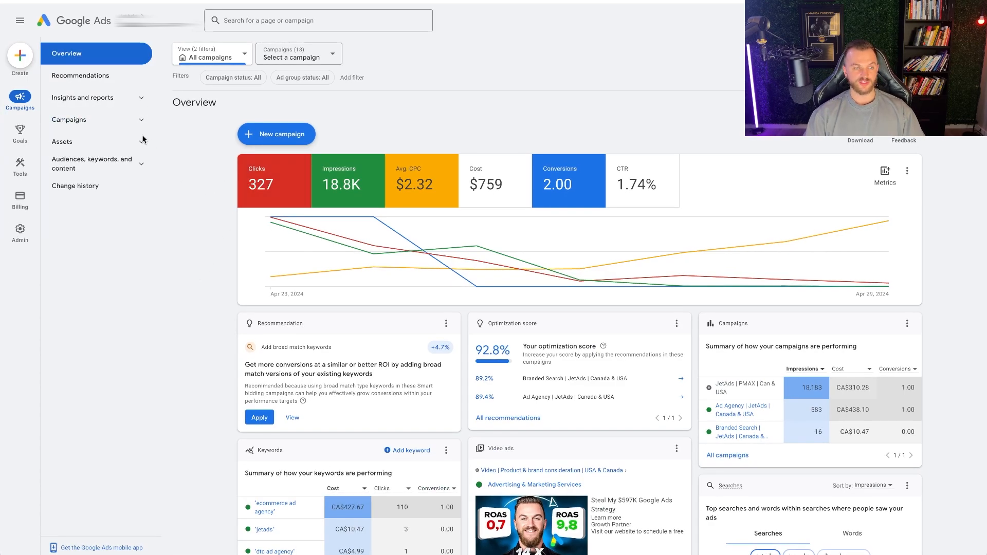
# Open the account's negative search keywords among the audiences, keywords and content pages
pyautogui.click(128, 165)
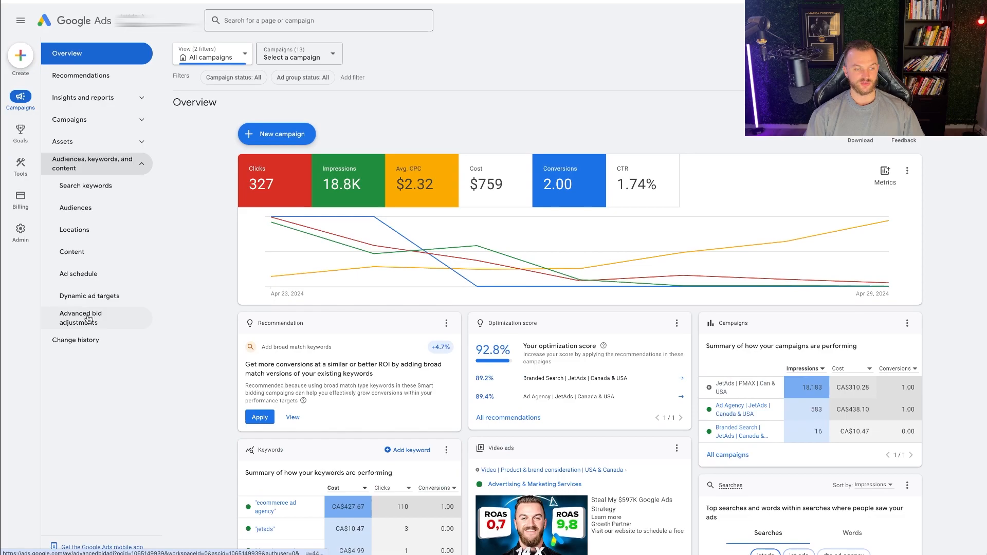
pyautogui.click(96, 189)
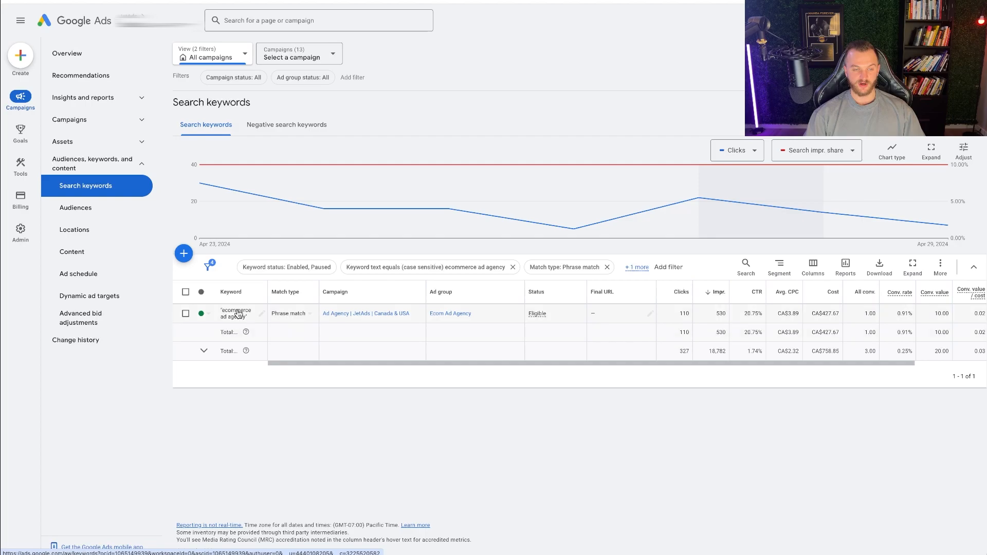
pyautogui.click(277, 129)
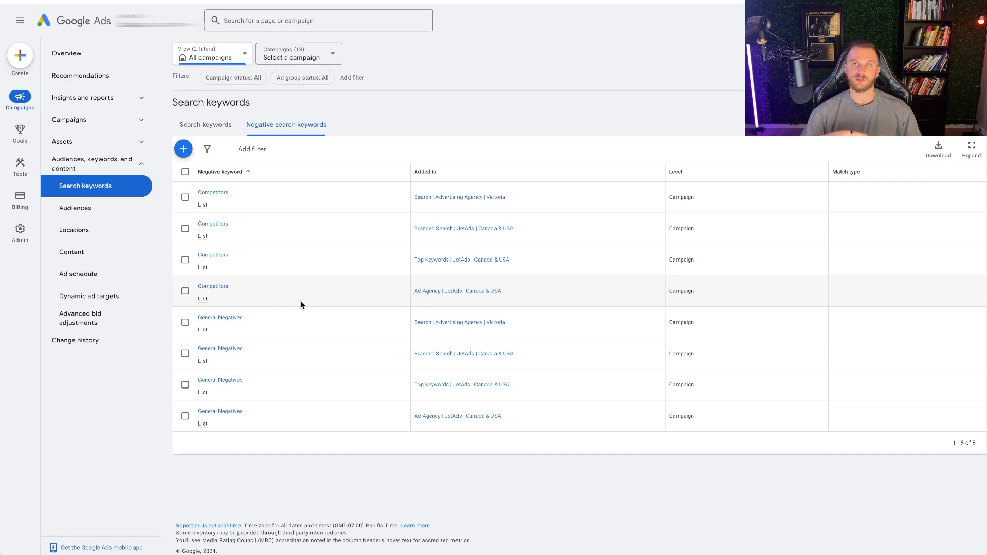
# Set up applying the existing Competitors and General Negatives keyword lists to the campaign Branded Search | JetAds | Canada & USA
pyautogui.click(183, 149)
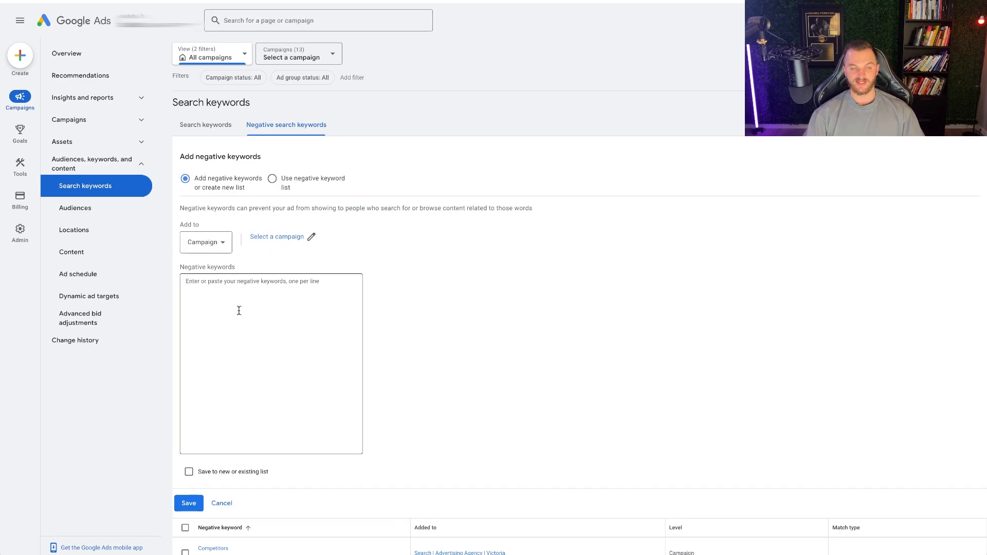
pyautogui.click(278, 188)
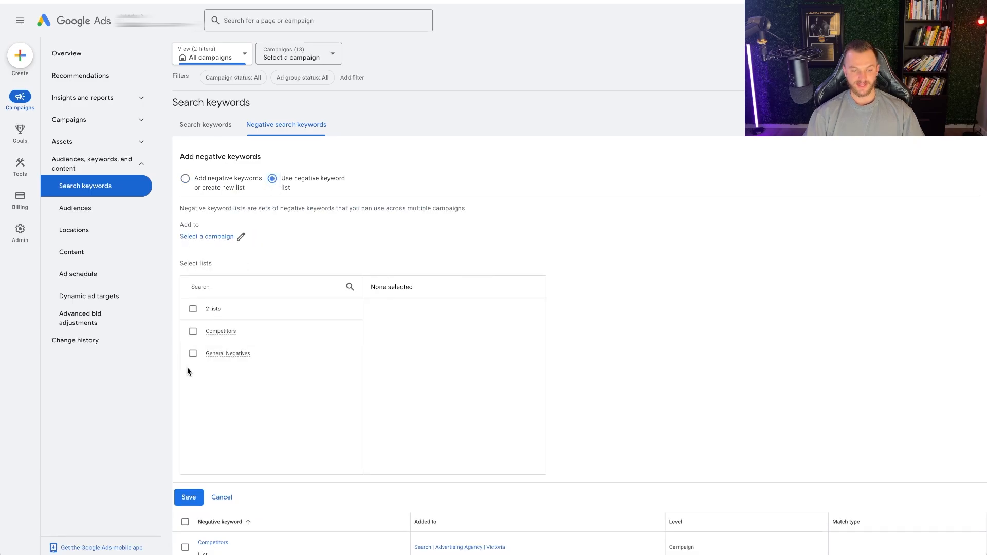
pyautogui.scroll(-1, 187, 370)
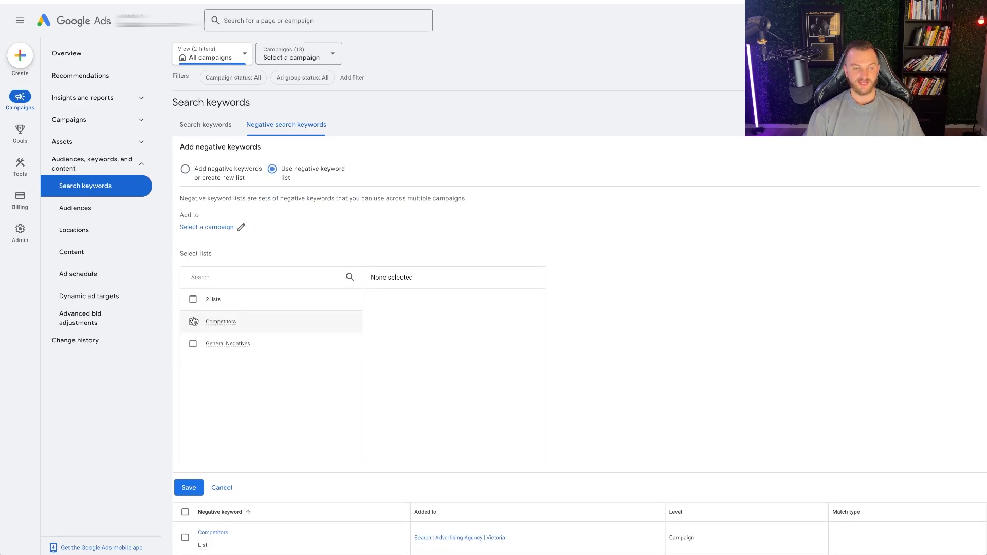
pyautogui.click(193, 323)
pyautogui.click(193, 344)
pyautogui.click(220, 227)
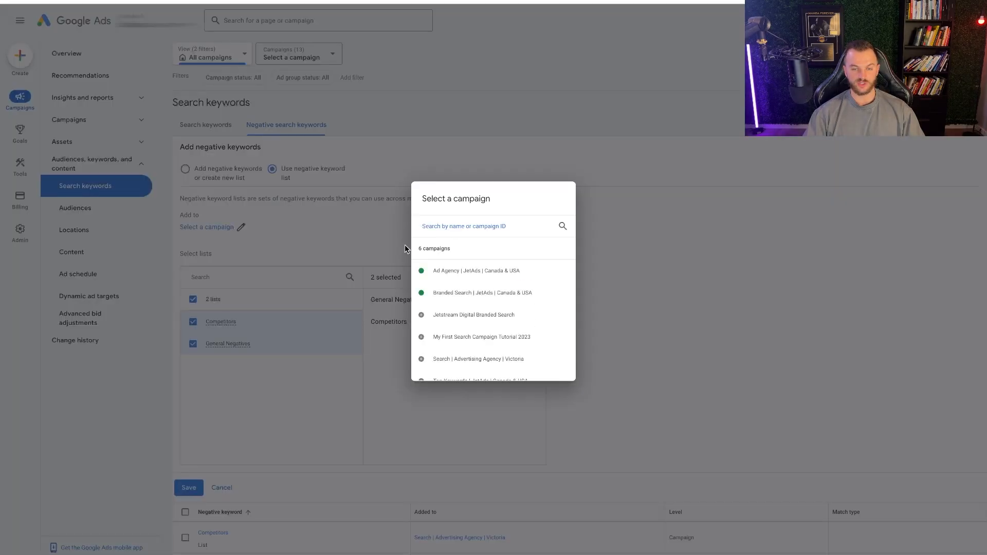
pyautogui.click(466, 294)
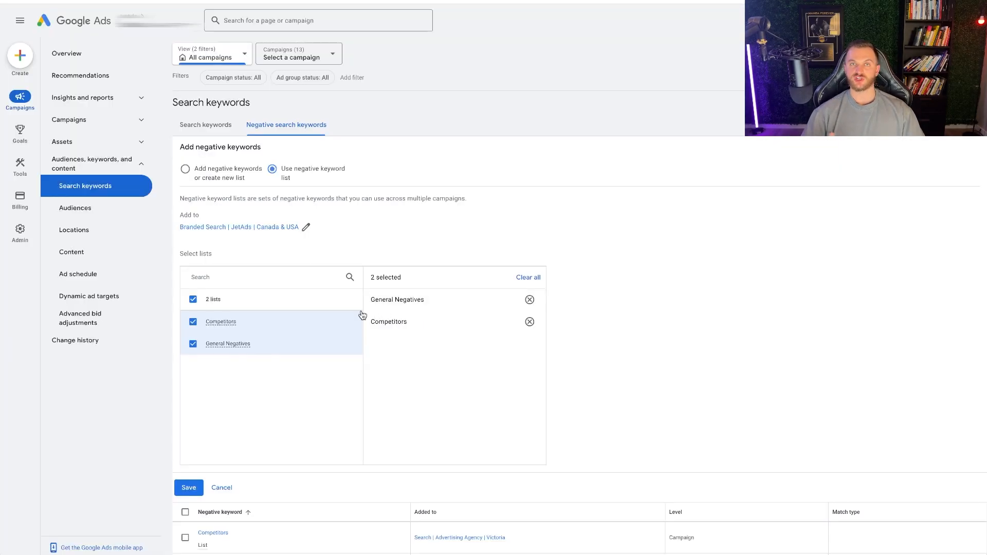
# Deselect both negative keyword lists and examine the keywords contained in the General Negatives list
pyautogui.click(193, 299)
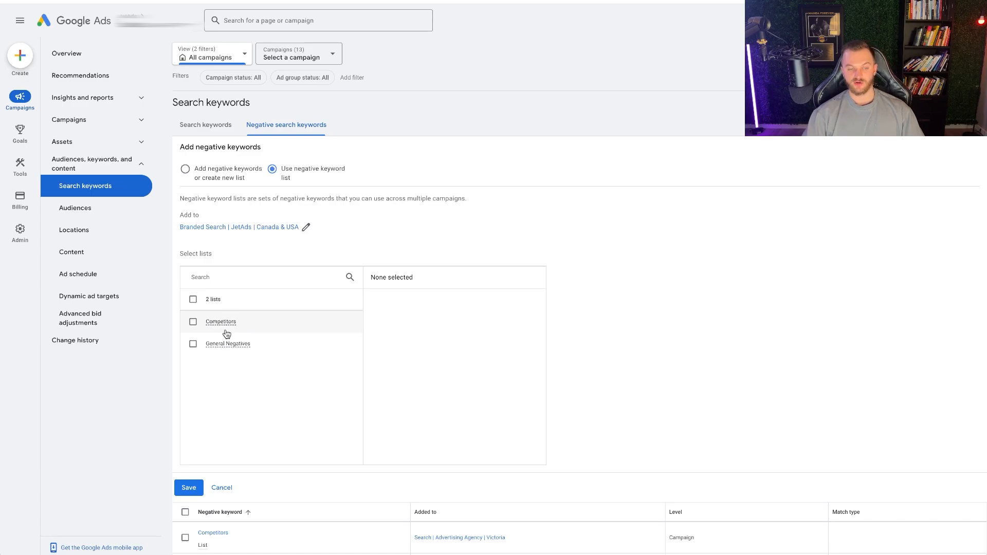
pyautogui.moveTo(243, 349)
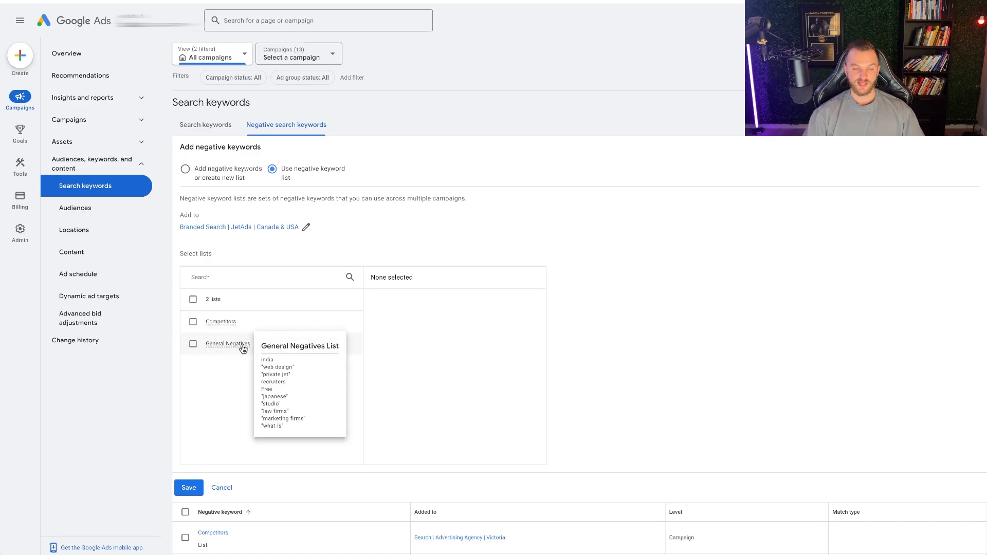
pyautogui.scroll(-8, 282, 363)
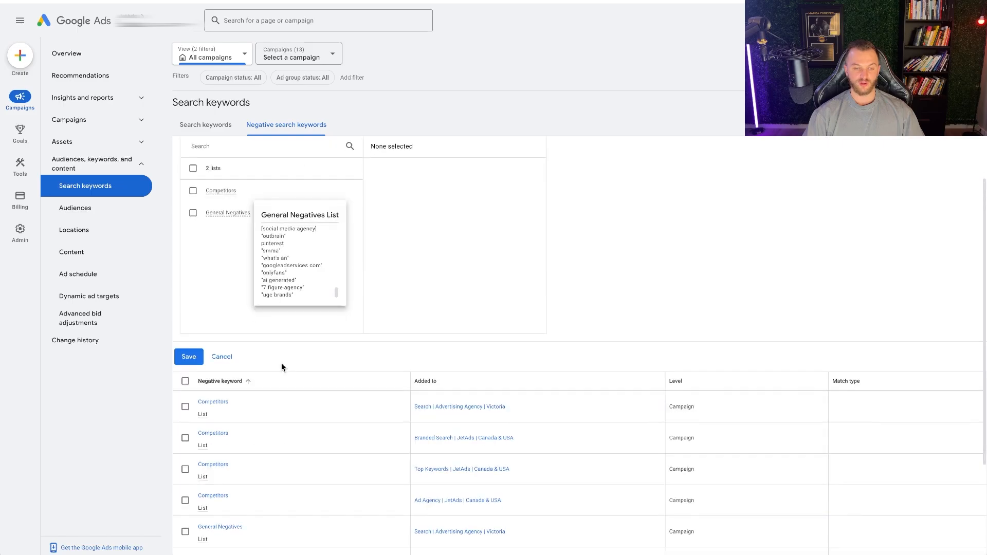
pyautogui.scroll(3, 282, 365)
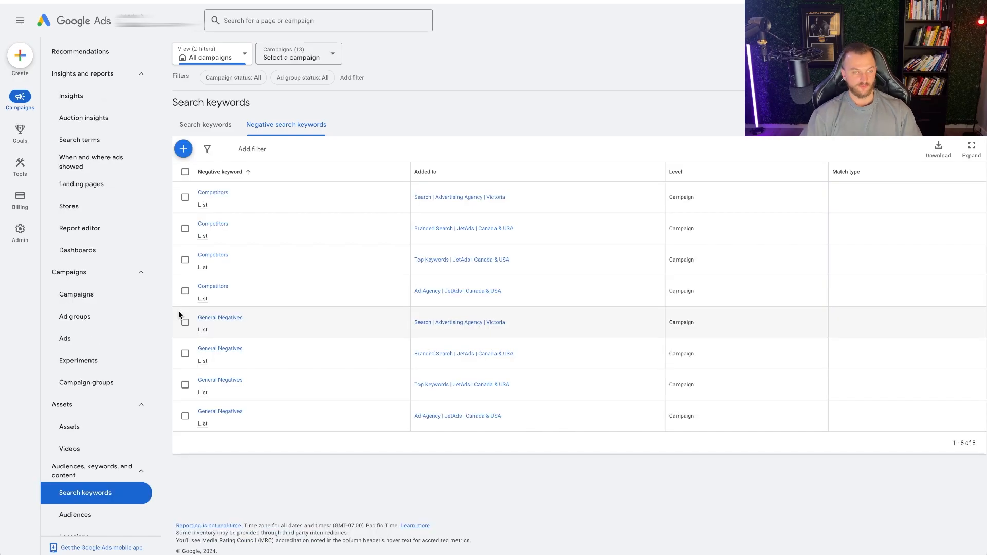
# Start a new negative keyword list in the shared library's exclusion lists and name it "General Negatives"
pyautogui.moveTo(18, 164)
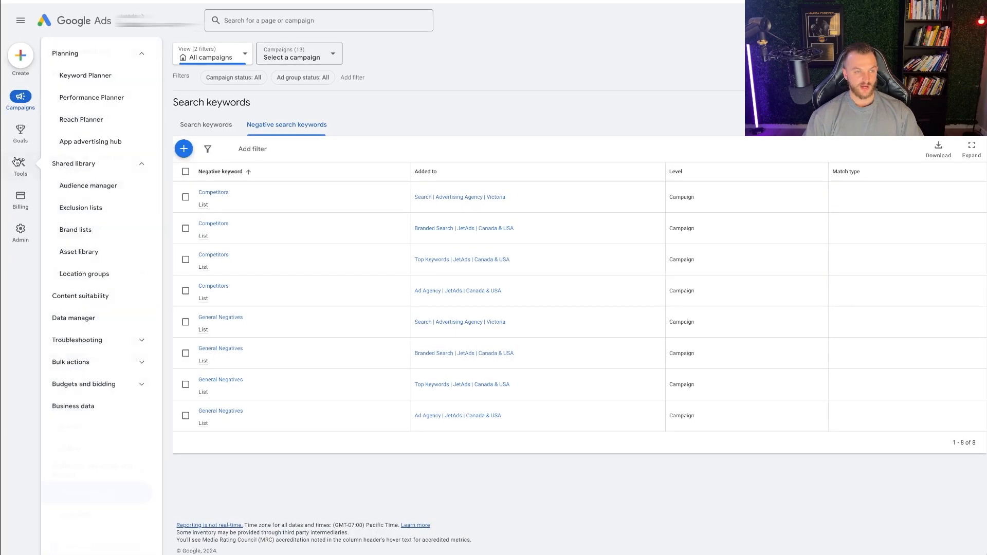
pyautogui.click(93, 209)
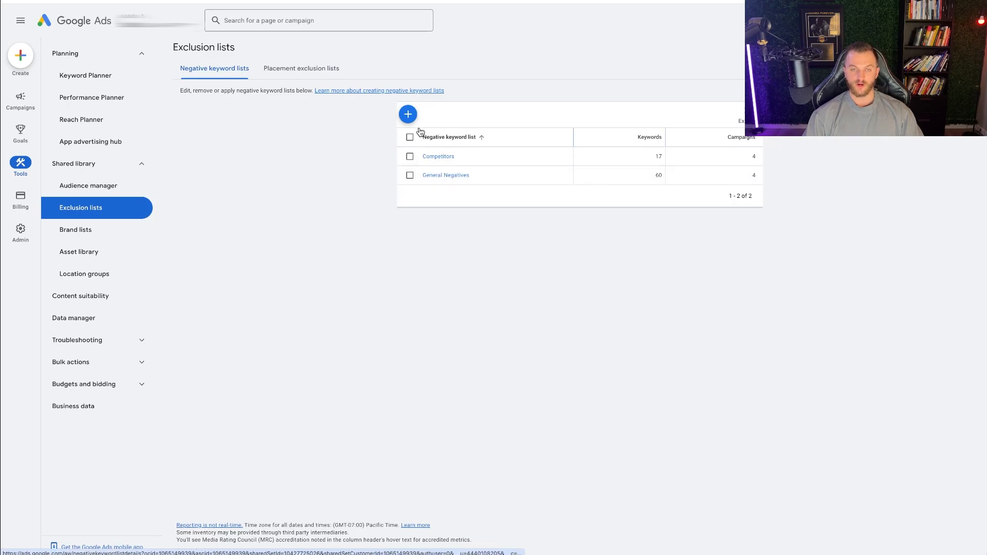
pyautogui.click(410, 116)
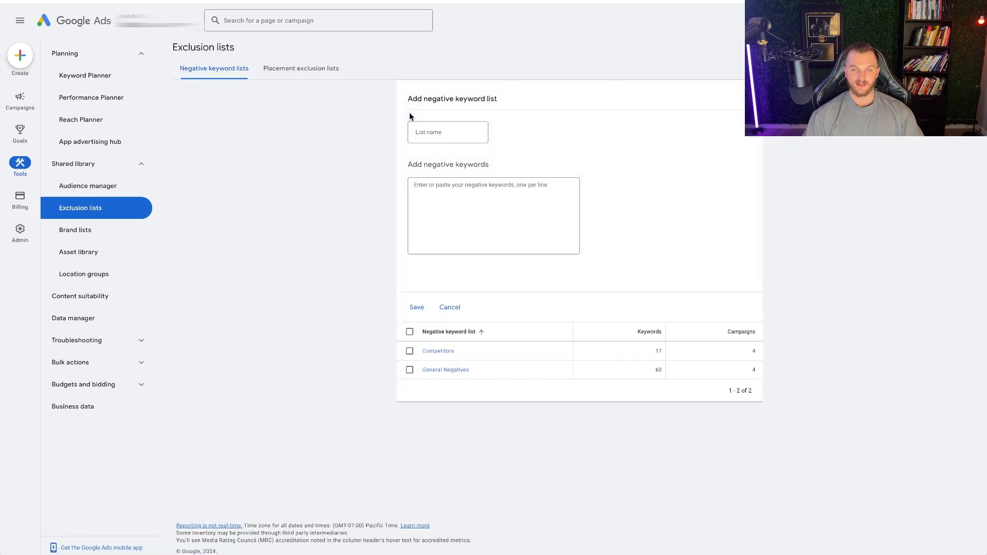
pyautogui.click(437, 129)
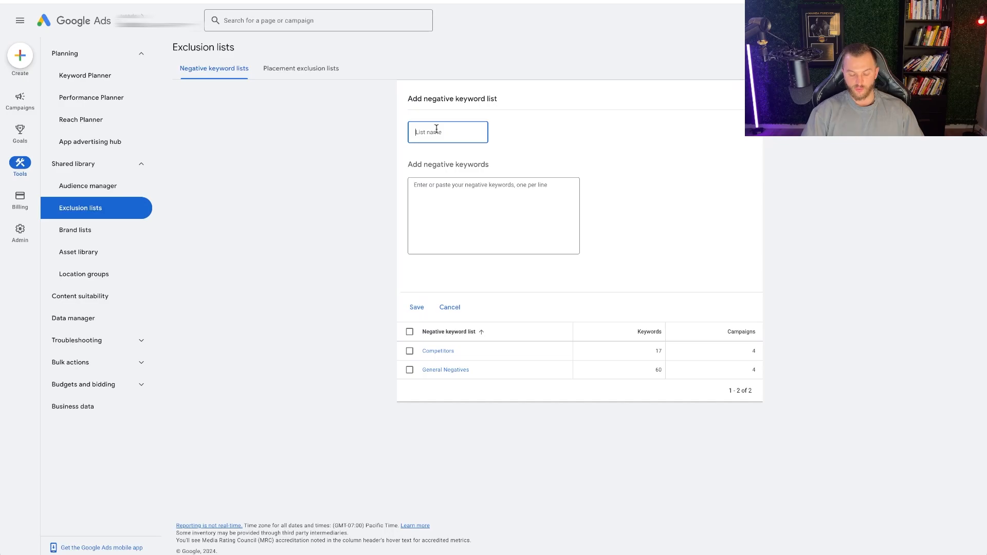
pyautogui.write('Ge')
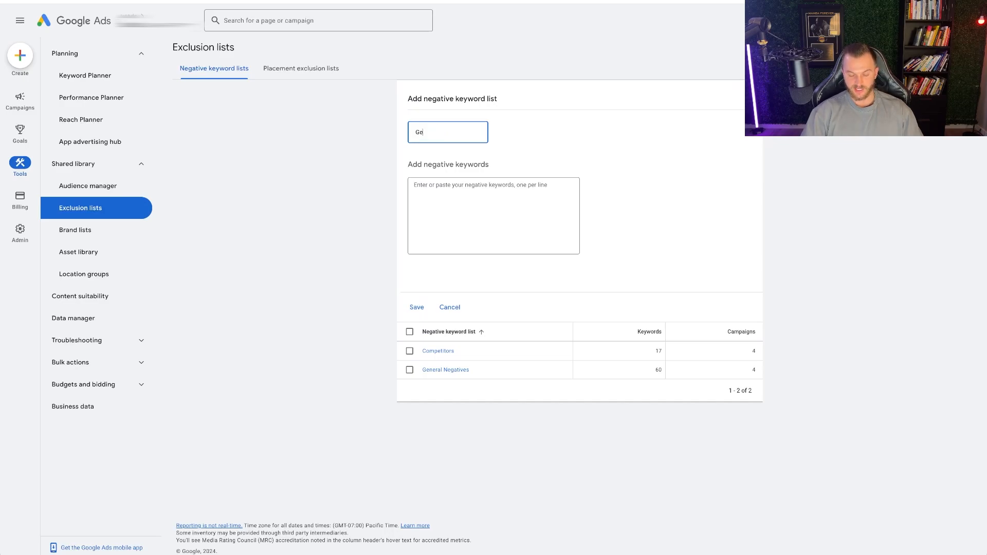
pyautogui.write('neral Negatives')
pyautogui.click(449, 195)
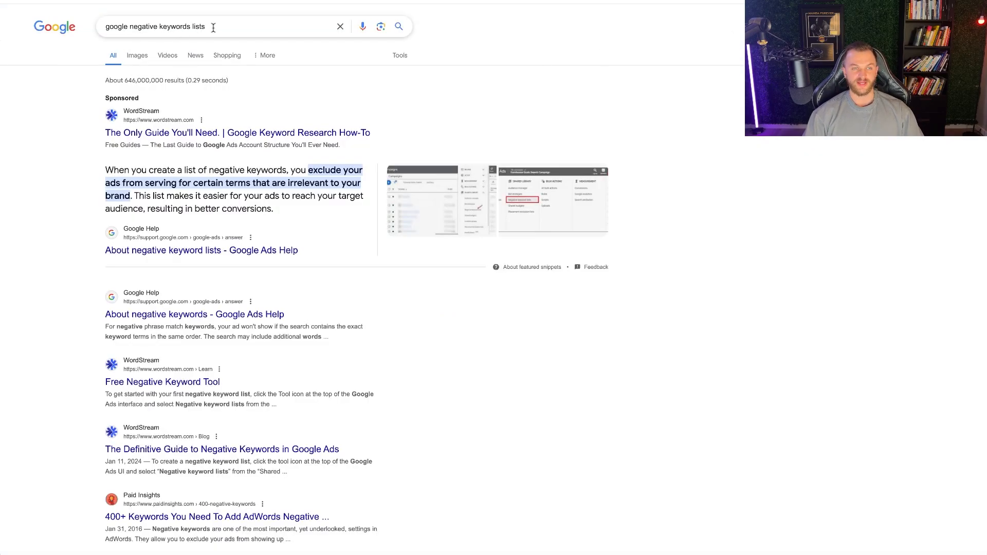
# Switch to the Google results for "google negative keywords lists" and open WebMechanix's "Big List of 1500+ AdWords PPC Negative Keywords"
pyautogui.tripleClick(201, 26)
pyautogui.click(51, 167)
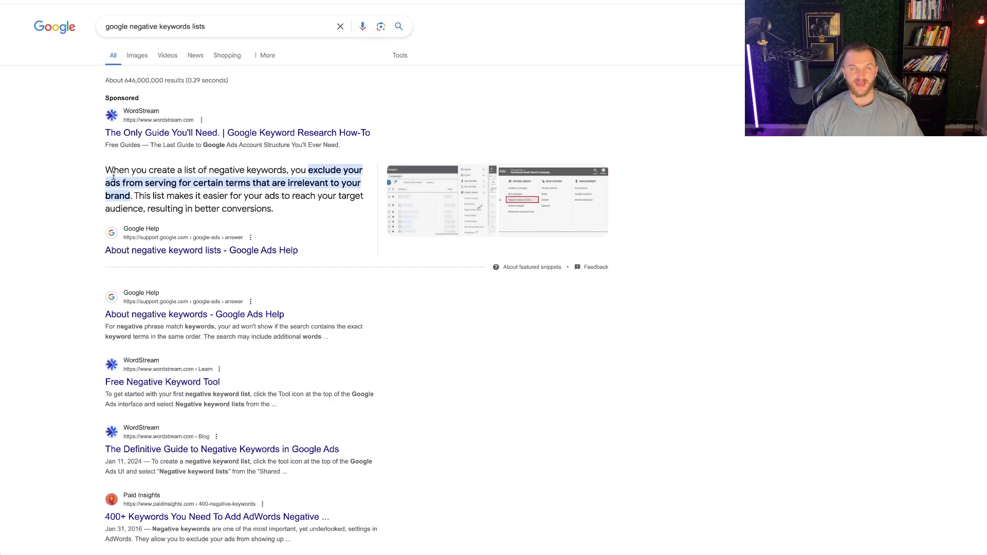
pyautogui.scroll(-2, 205, 349)
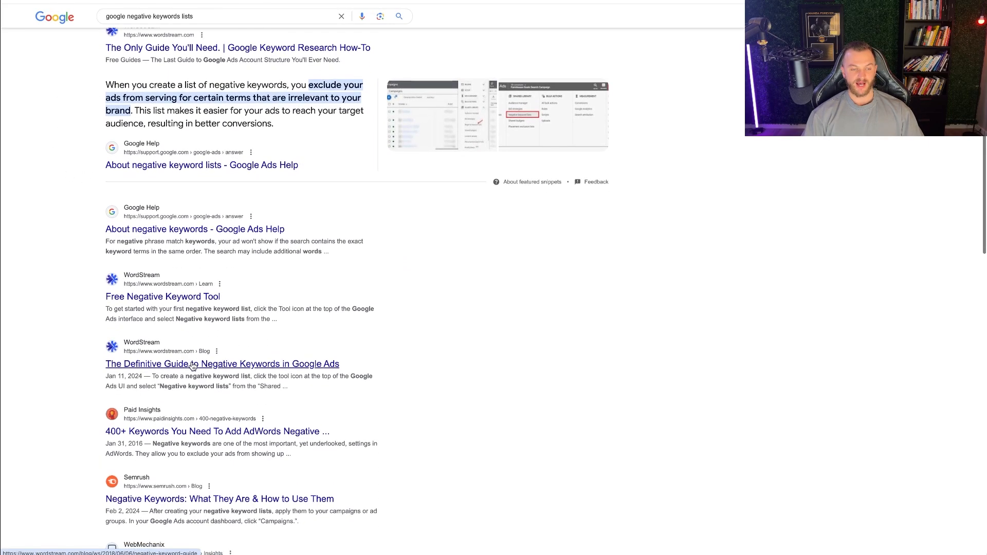
pyautogui.scroll(-2, 200, 423)
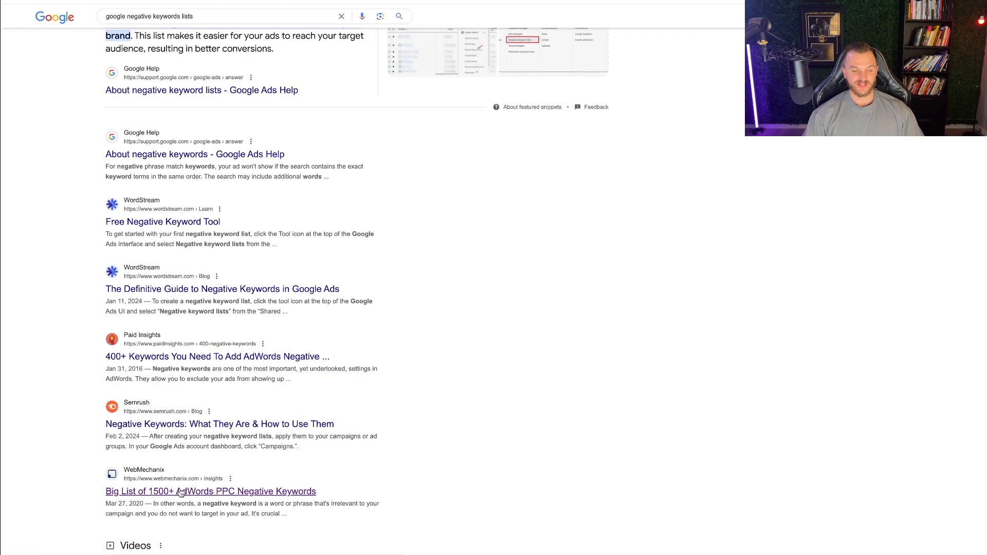
pyautogui.scroll(-1, 173, 494)
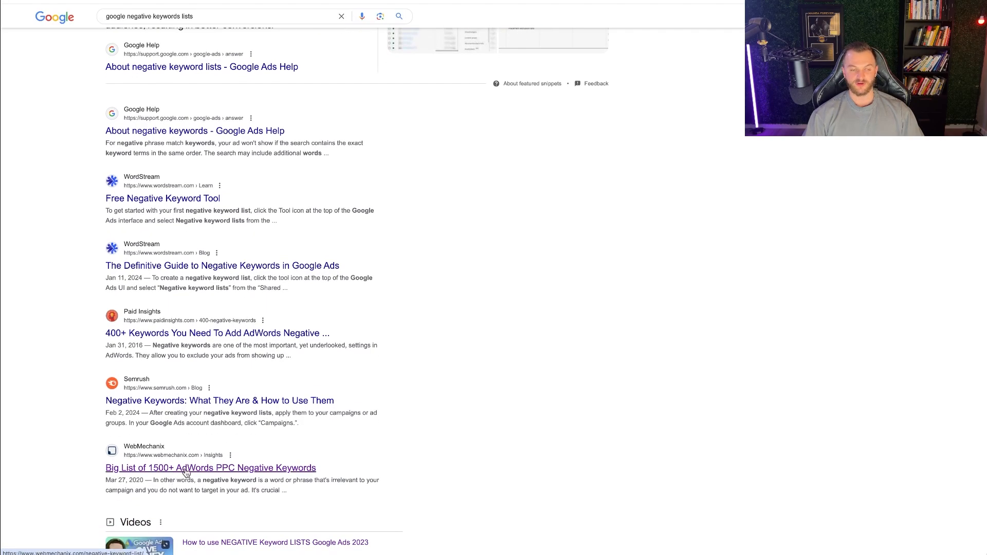
pyautogui.click(186, 468)
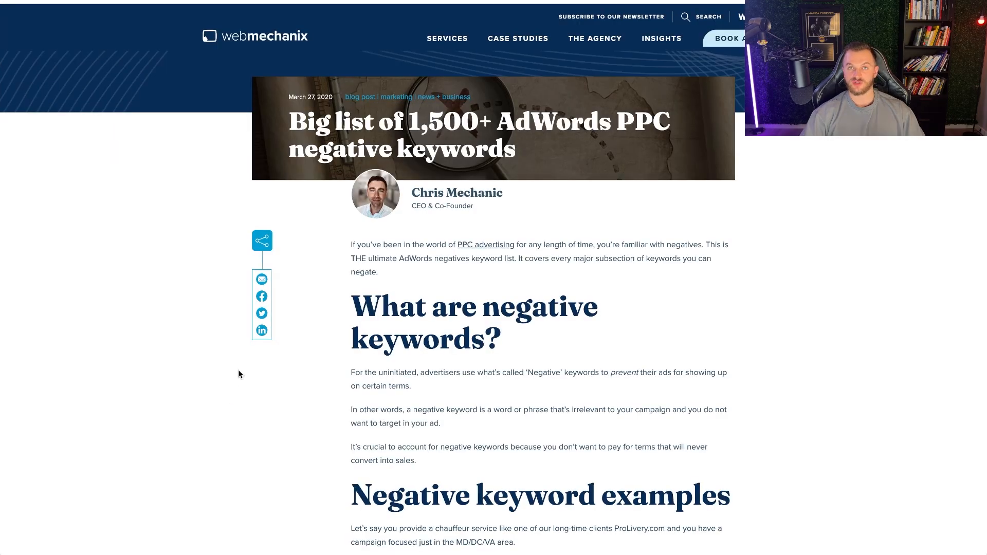
# Copy the article's whole list of universal negative keywords, from "cheap" through "porno"
pyautogui.scroll(-3, 239, 370)
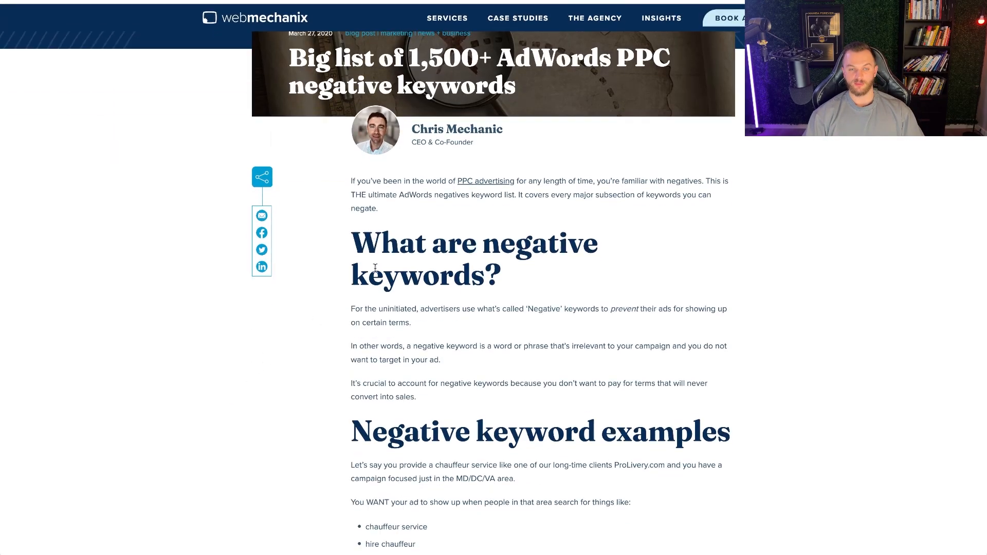
pyautogui.scroll(-12, 384, 276)
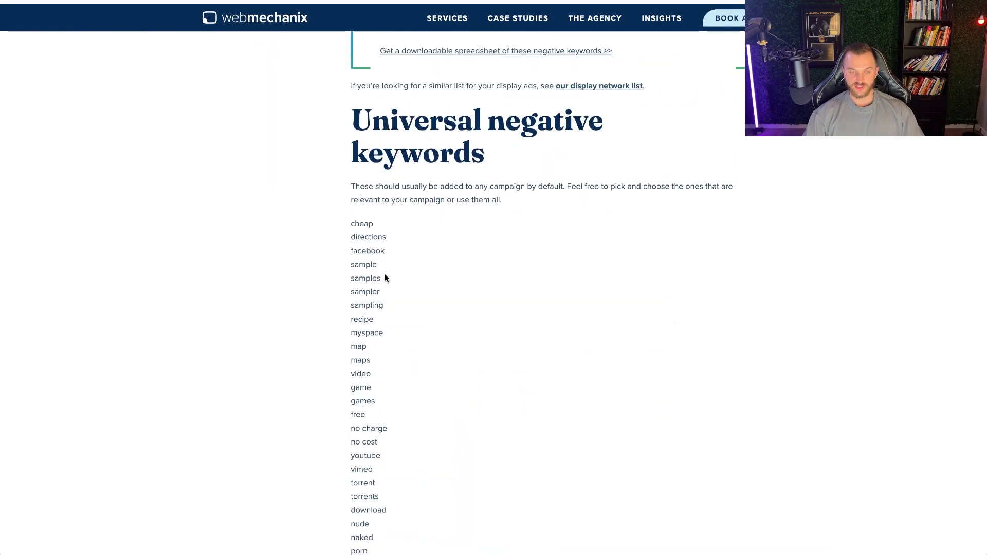
pyautogui.scroll(-1, 421, 167)
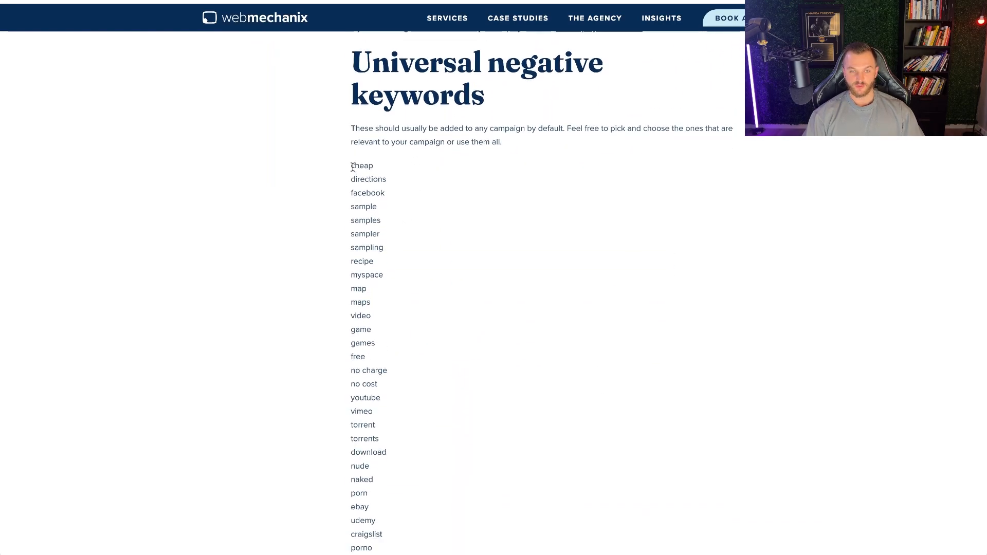
pyautogui.scroll(-1, 358, 183)
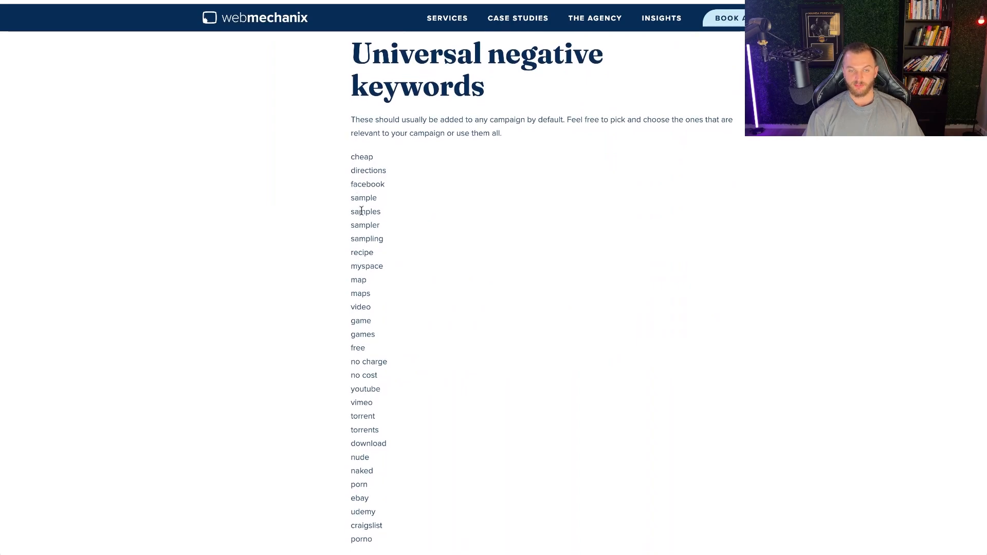
pyautogui.scroll(-1, 362, 221)
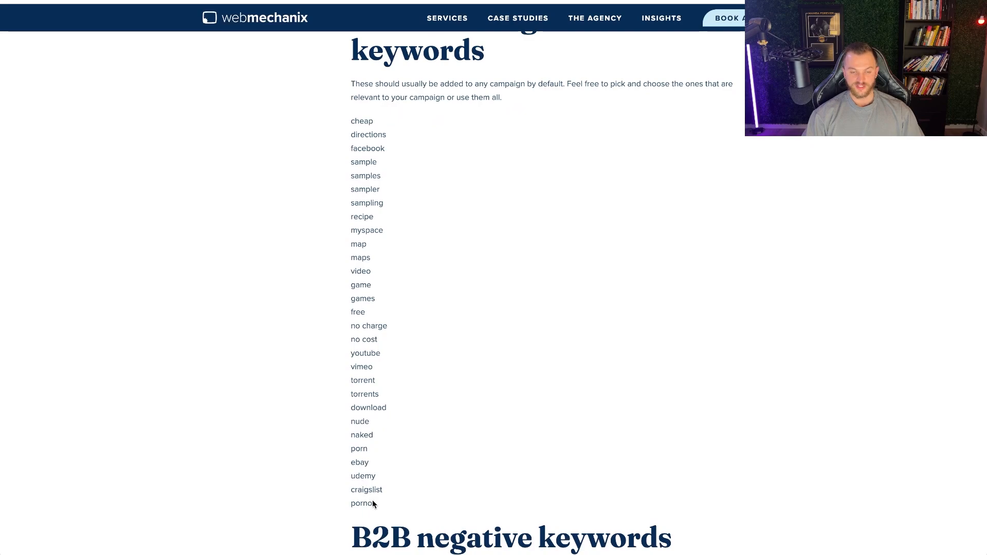
pyautogui.moveTo(372, 503); pyautogui.dragTo(352, 124)
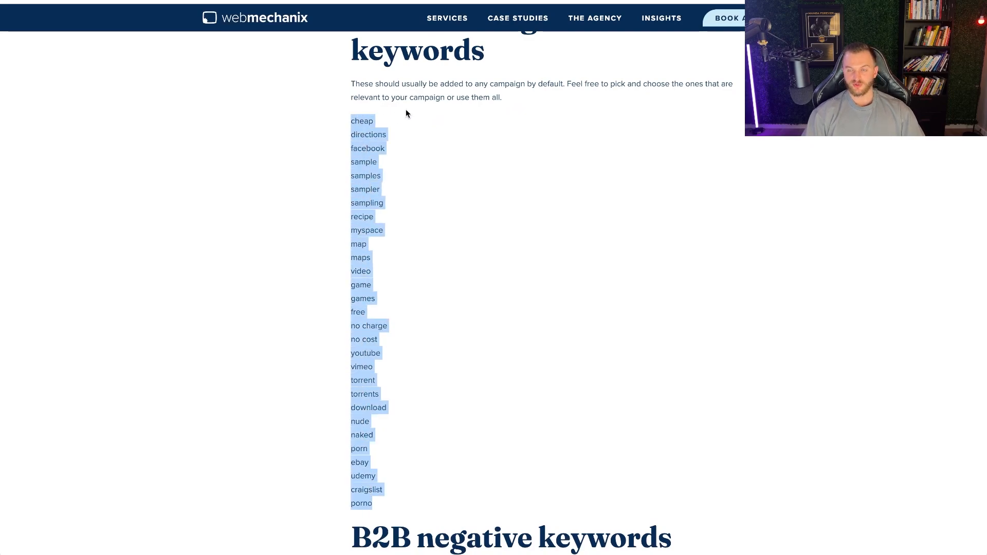
pyautogui.click(362, 407)
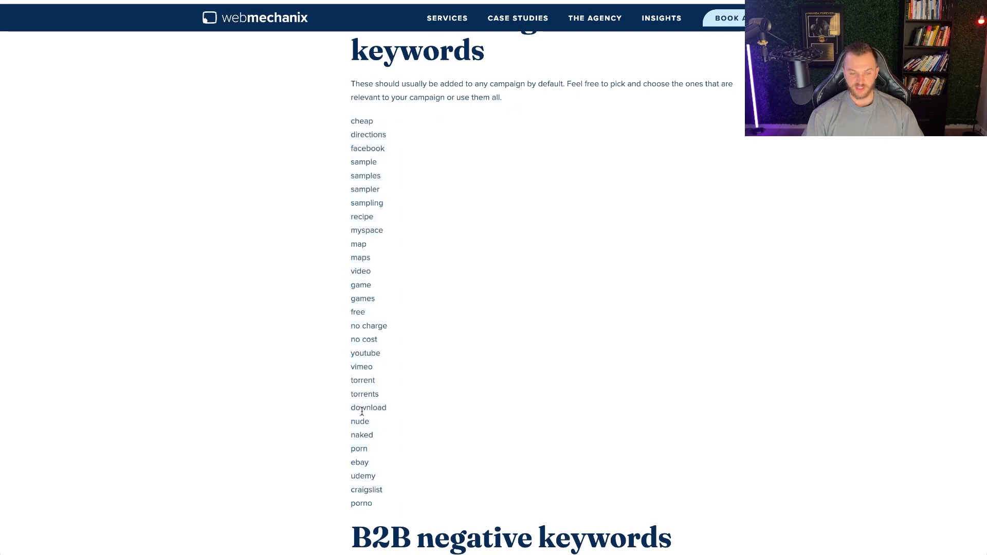
pyautogui.doubleClick(355, 312)
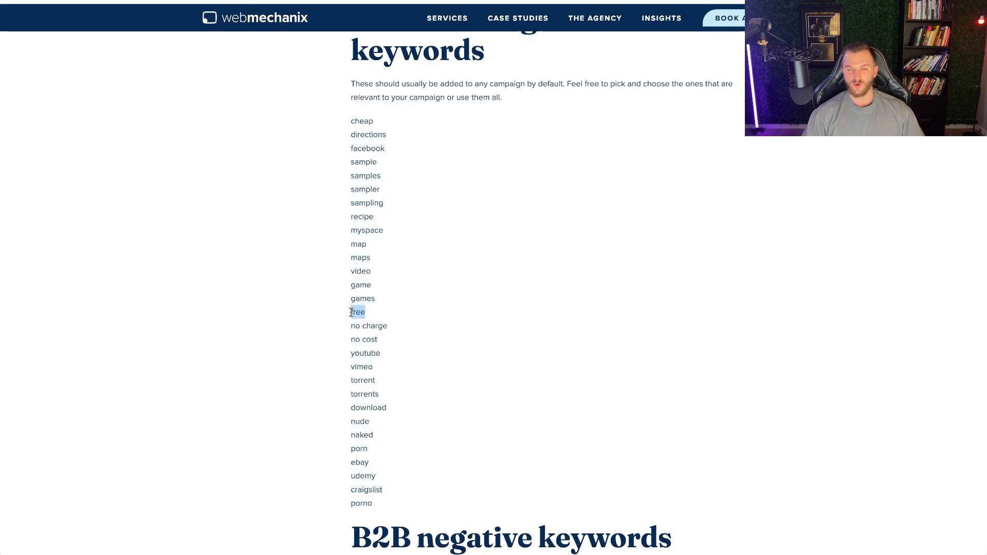
pyautogui.click(354, 309)
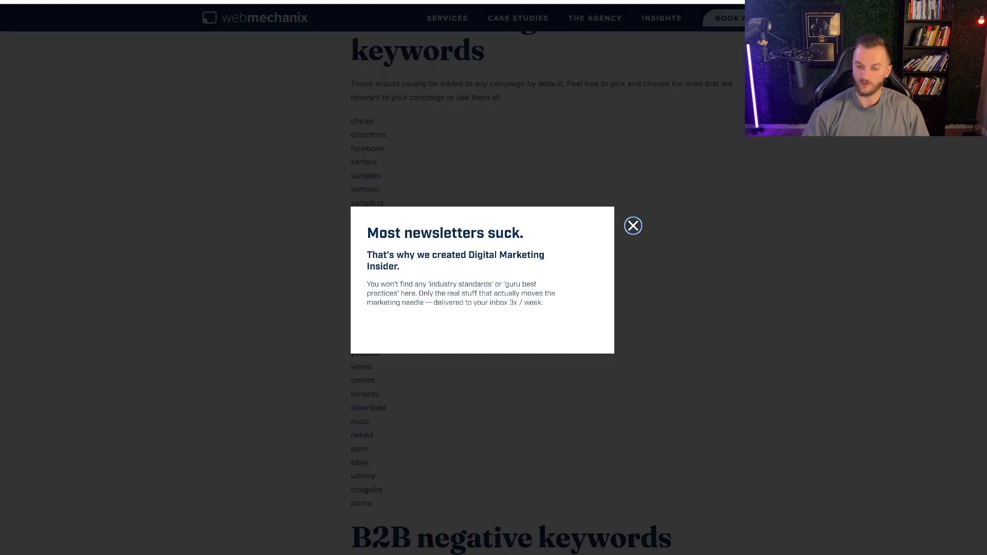
# Dismiss the newsletter pop-up and paste the copied universal keywords into the new General Negatives list in Google Ads
pyautogui.click(633, 203)
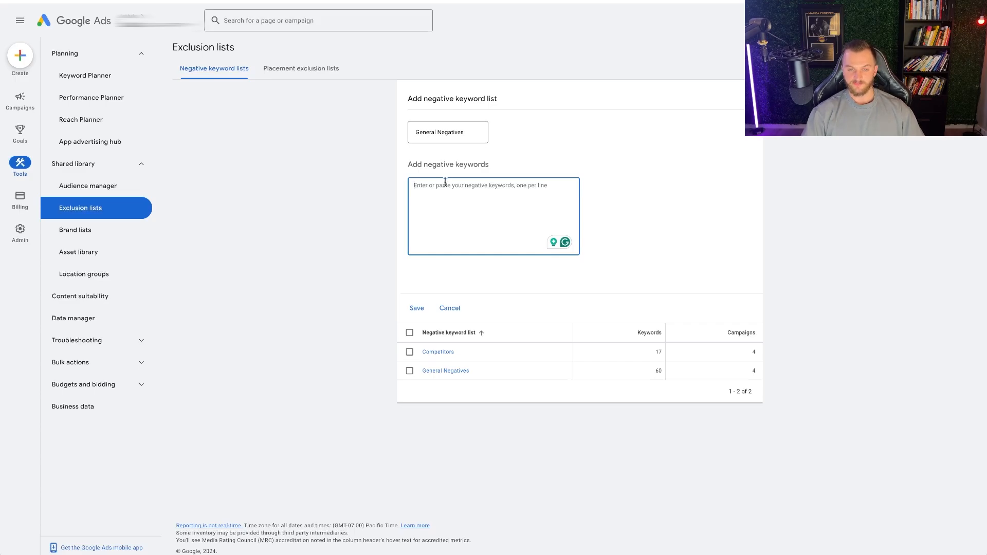
pyautogui.hotkey('ctrl', 'v')
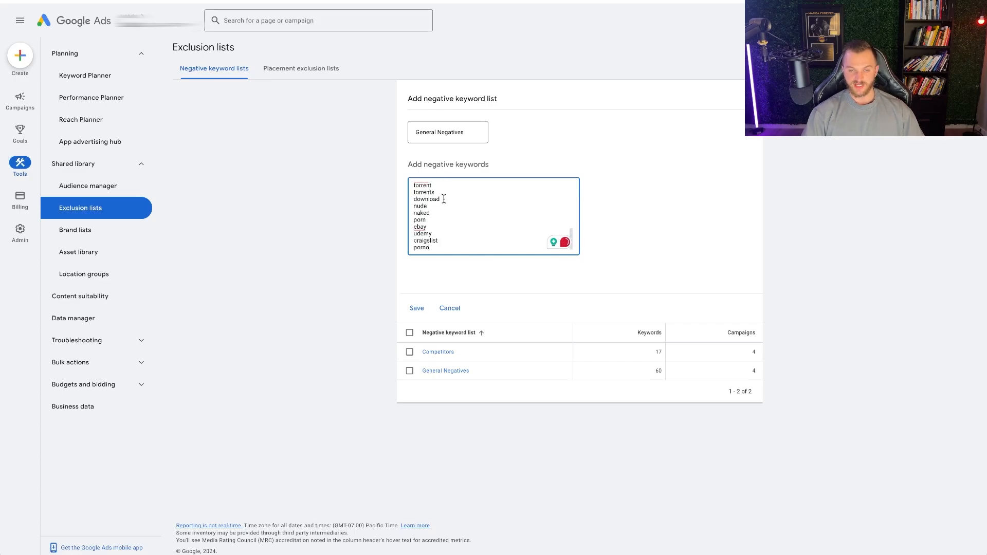
pyautogui.scroll(-8, 435, 192)
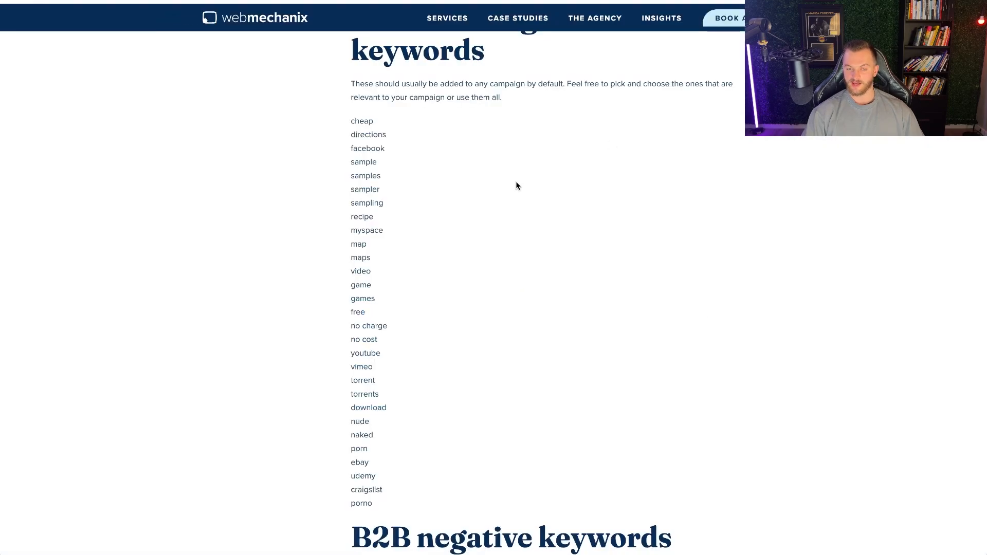
# Copy the article's whole B2B negative keywords list, from "about" through "homes", and paste it below the existing keywords in Google Ads
pyautogui.scroll(-5, 516, 186)
pyautogui.scroll(-5, 516, 186)
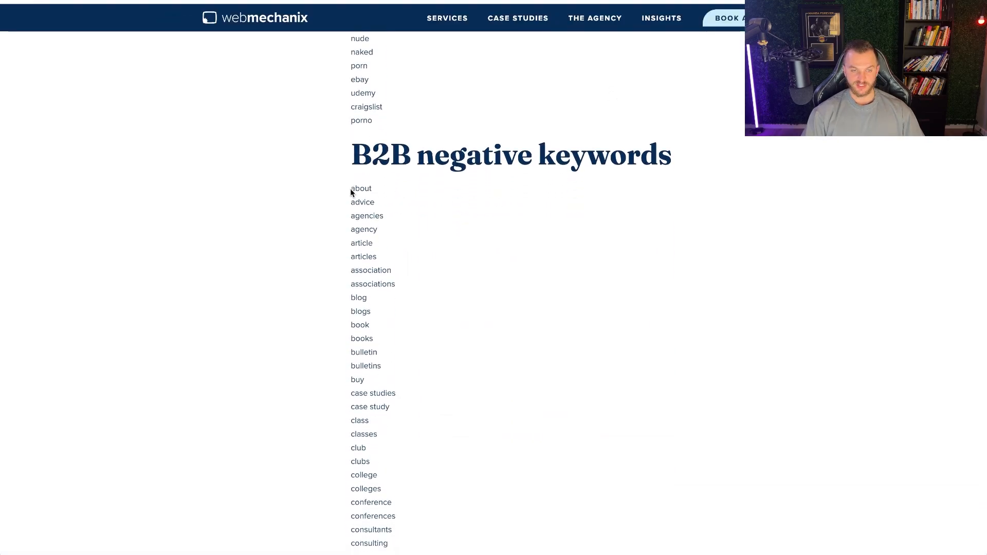
pyautogui.moveTo(350, 189); pyautogui.dragTo(368, 238)
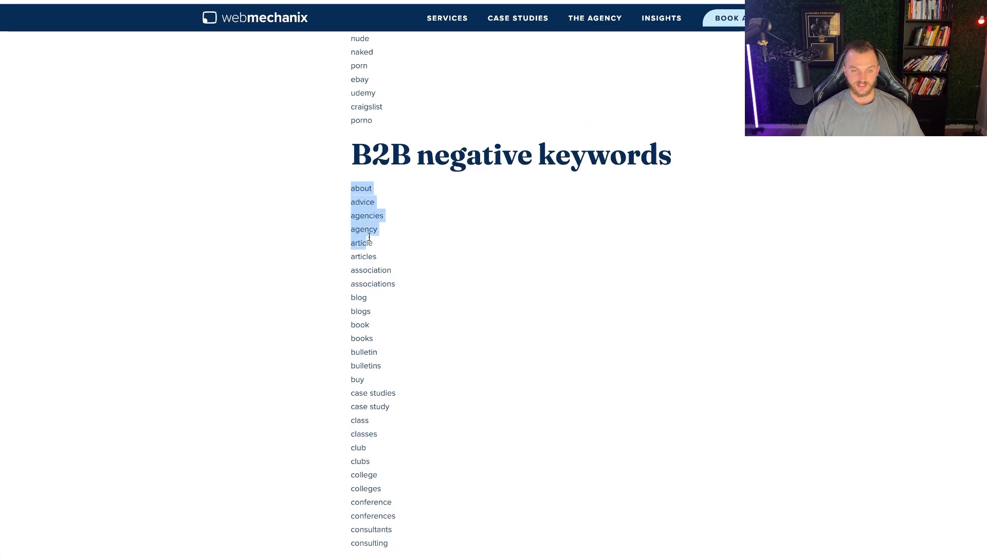
pyautogui.click(378, 233)
pyautogui.scroll(-2, 374, 229)
pyautogui.scroll(-3, 373, 230)
pyautogui.scroll(-10, 373, 246)
pyautogui.scroll(-14, 371, 241)
pyautogui.scroll(-20, 371, 242)
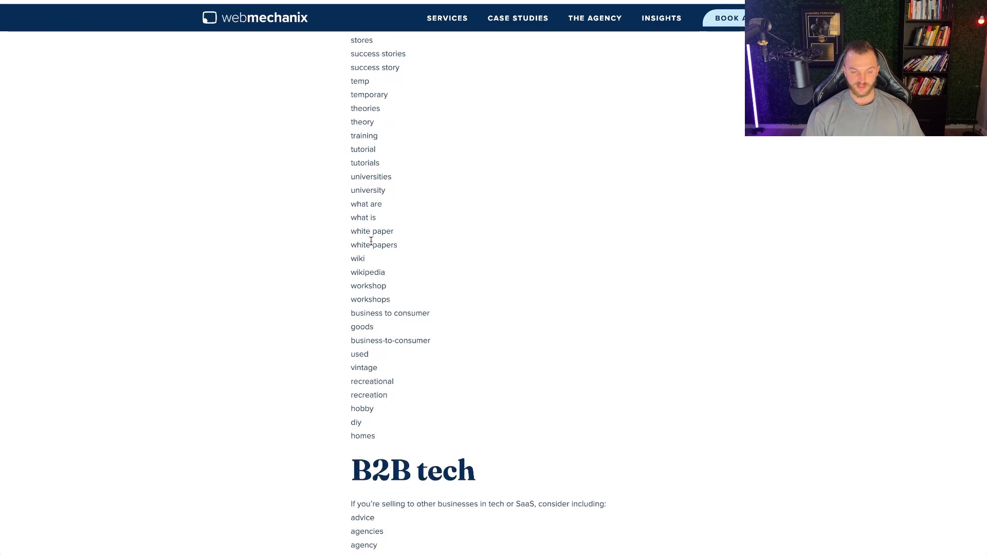
pyautogui.moveTo(376, 436); pyautogui.dragTo(350, 312)
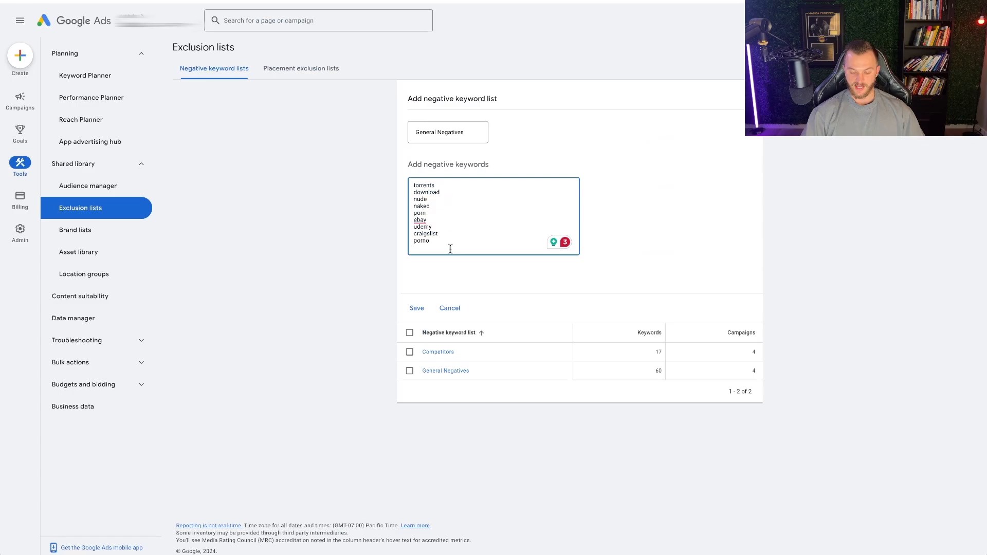
pyautogui.hotkey('ctrl', 'v')
# Review the pasted B2B keywords and delete "agencies" and "agency" from the list
pyautogui.scroll(-1, 438, 245)
pyautogui.scroll(1, 438, 246)
pyautogui.scroll(2, 431, 235)
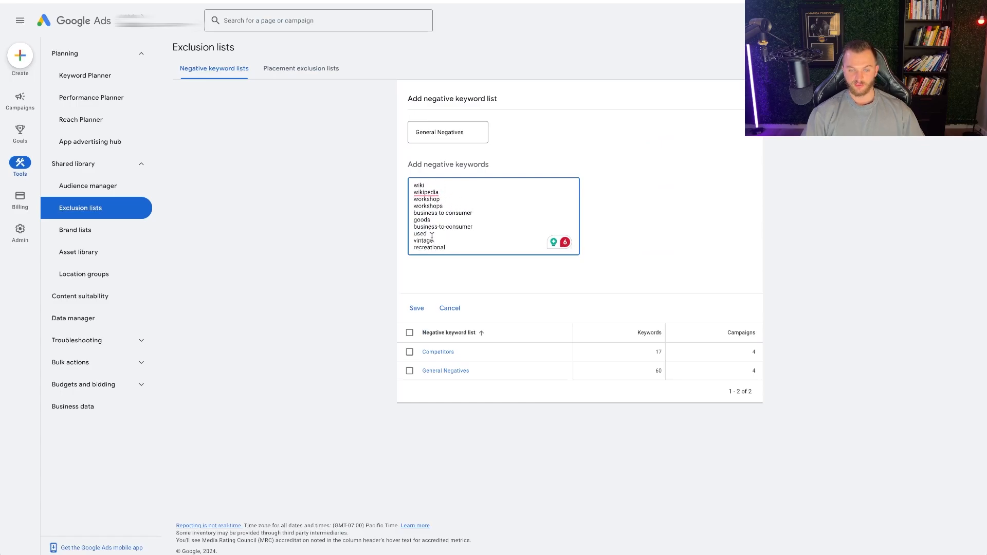
pyautogui.scroll(5, 432, 234)
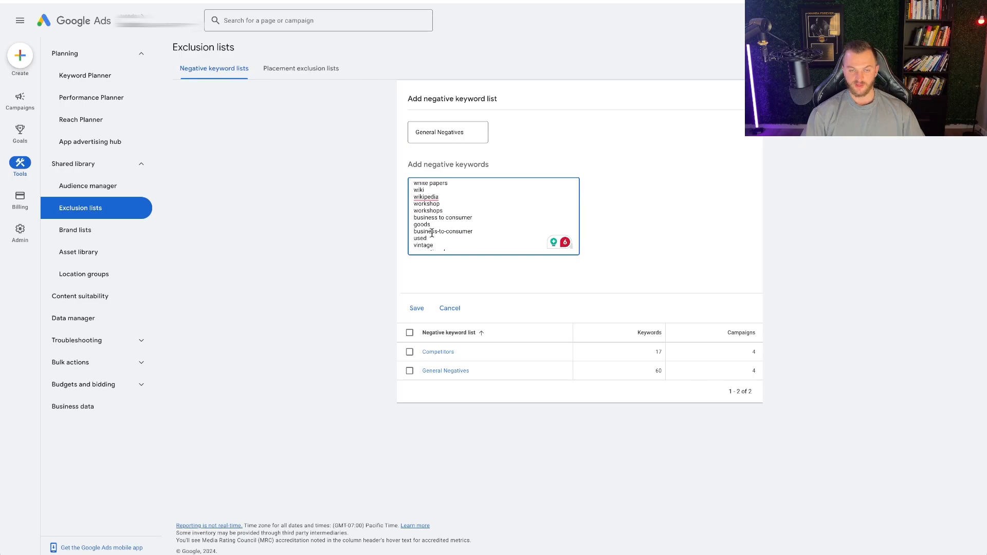
pyautogui.scroll(8, 447, 236)
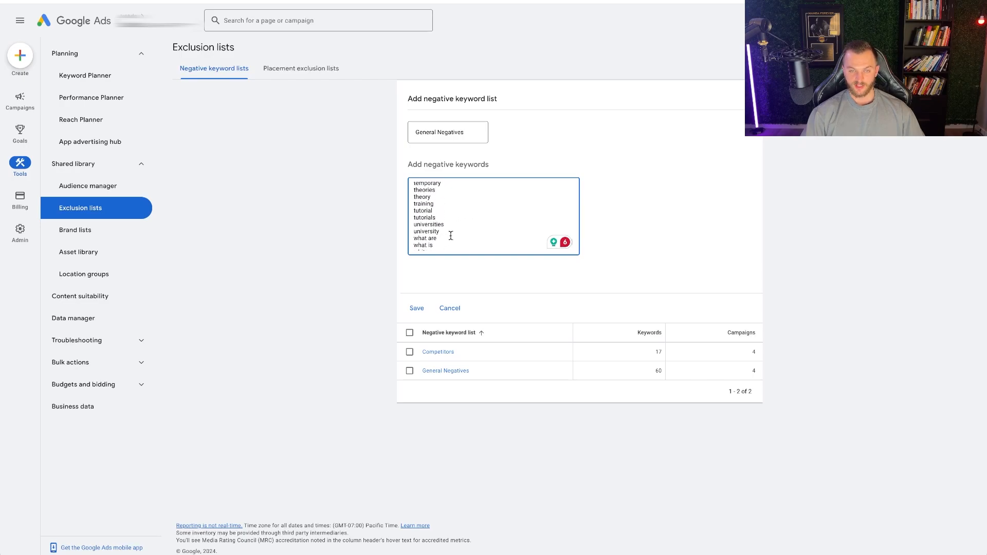
pyautogui.scroll(6, 442, 236)
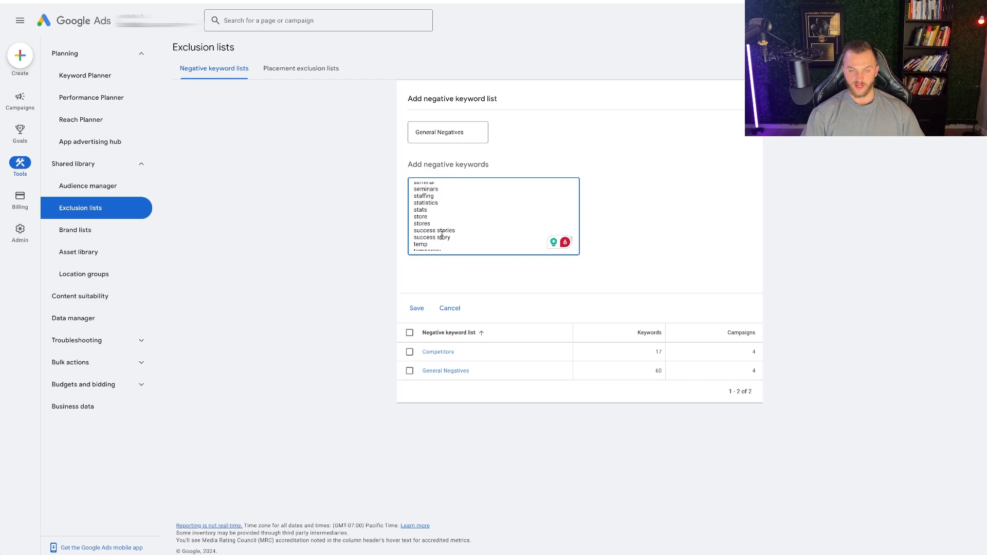
pyautogui.scroll(5, 443, 235)
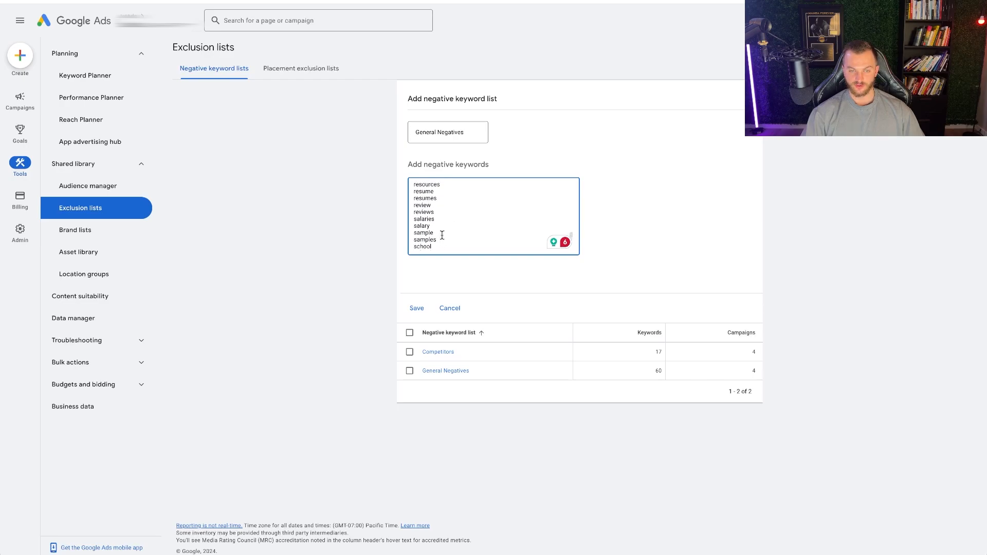
pyautogui.scroll(10, 443, 235)
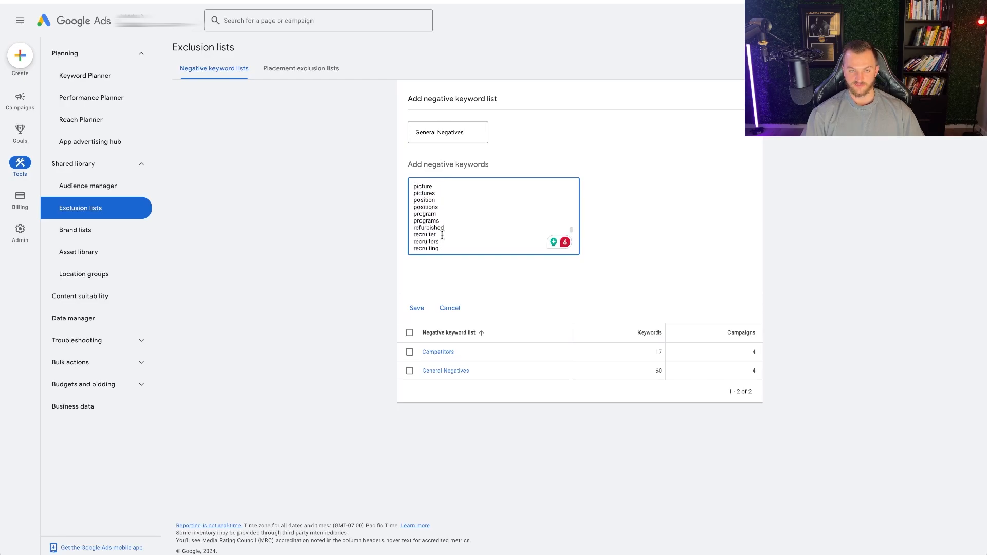
pyautogui.scroll(10, 442, 235)
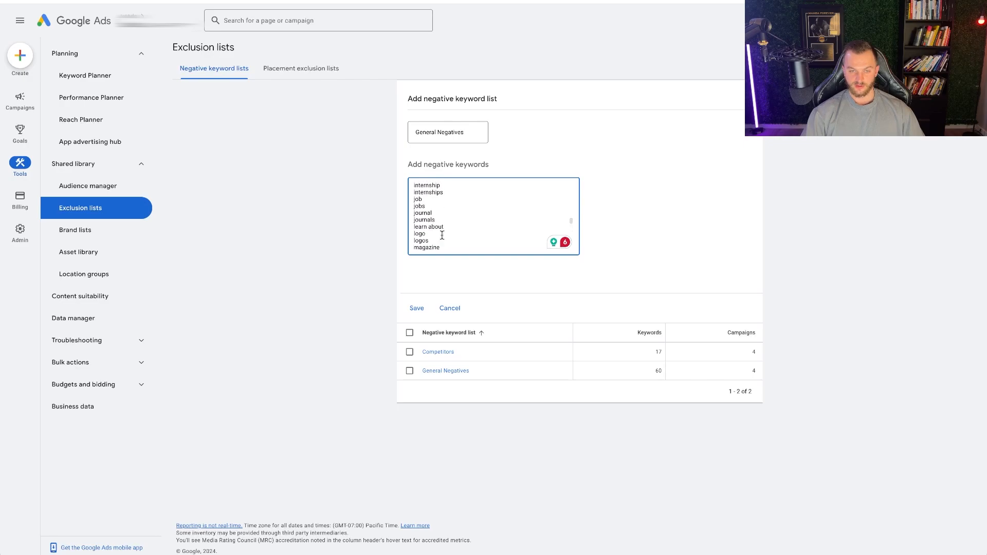
pyautogui.scroll(10, 442, 235)
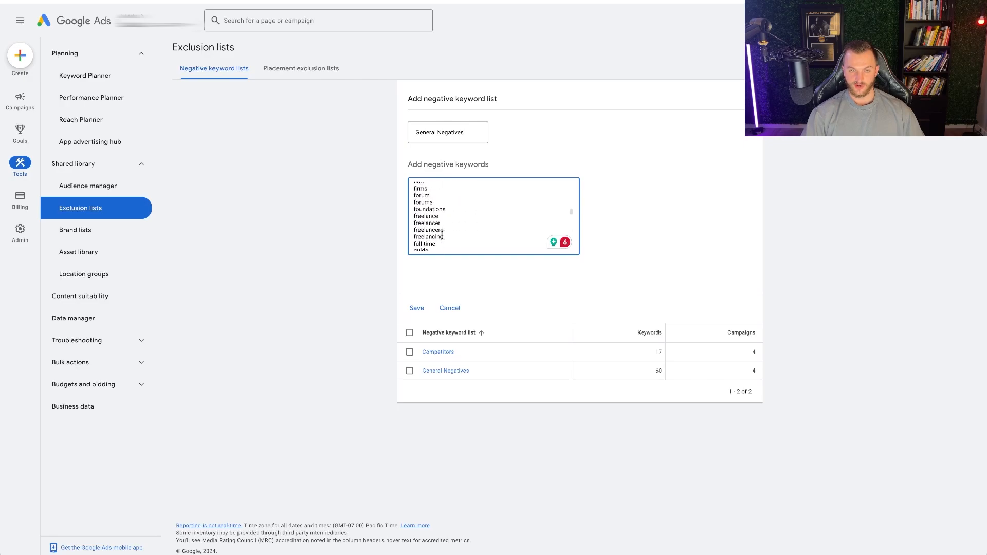
pyautogui.moveTo(433, 218); pyautogui.dragTo(414, 210)
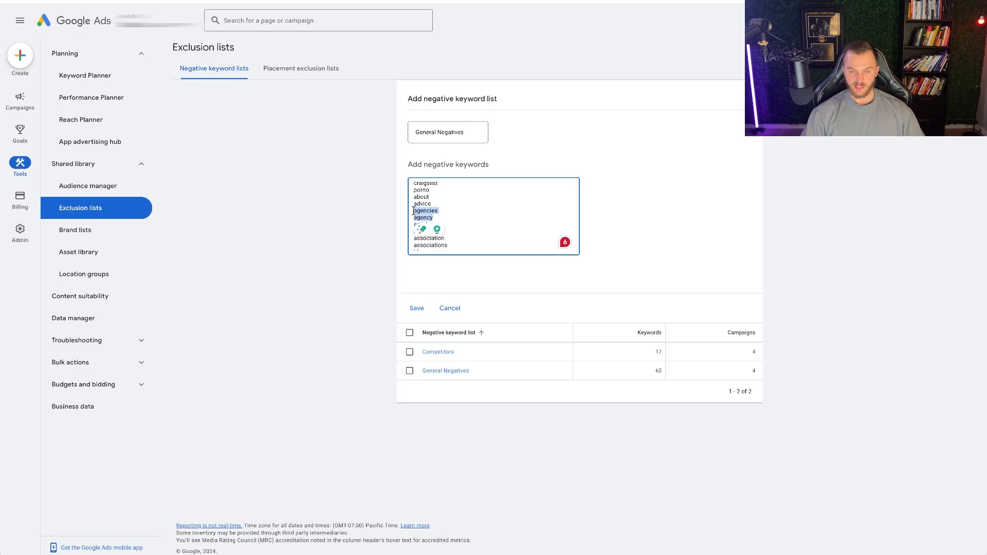
pyautogui.press('BackSpace')
# Return to the WebMechanix article and examine its further keyword categories, from B2B tech through job seekers, researchers and beyond
pyautogui.scroll(-10, 441, 224)
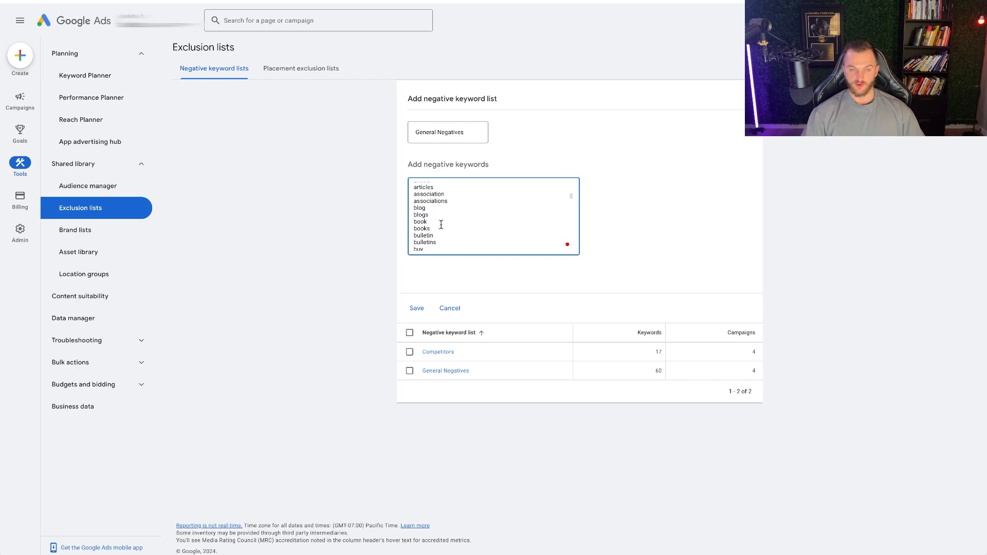
pyautogui.scroll(-15, 441, 225)
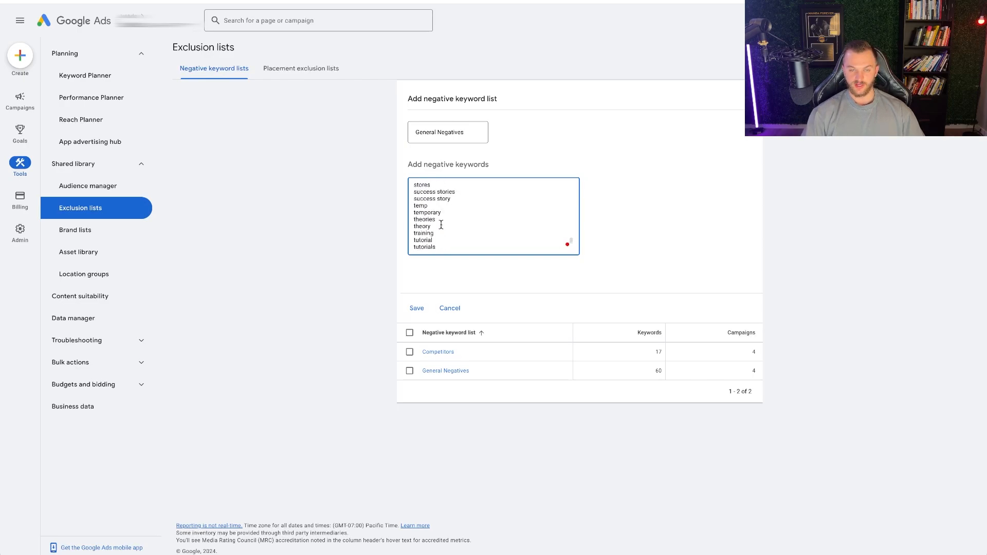
pyautogui.hotkey('ctrl', 'Tab')
pyautogui.scroll(-20, 434, 180)
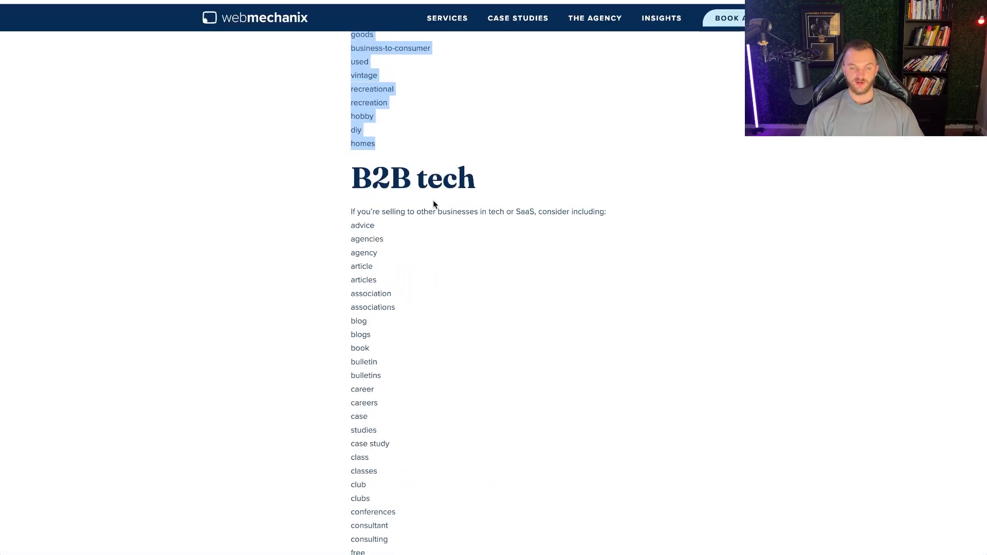
pyautogui.scroll(-4, 427, 209)
pyautogui.scroll(-20, 411, 227)
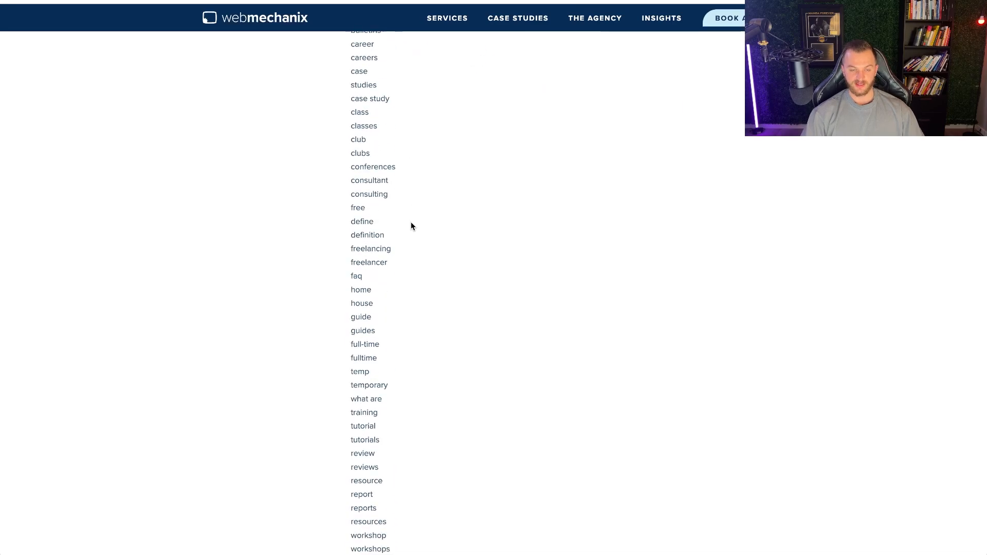
pyautogui.scroll(-2, 412, 224)
pyautogui.scroll(-2, 411, 223)
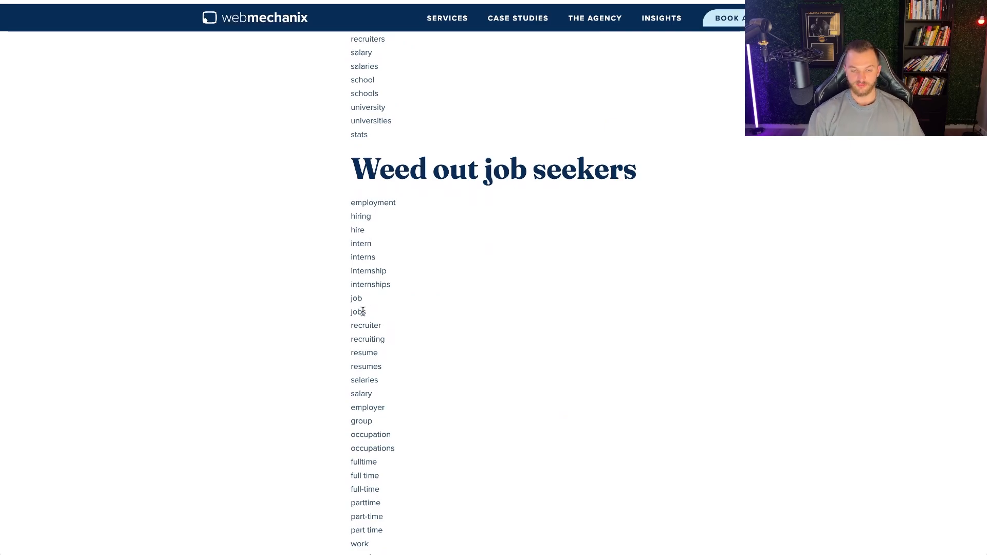
pyautogui.scroll(-6, 359, 311)
pyautogui.scroll(-2, 361, 312)
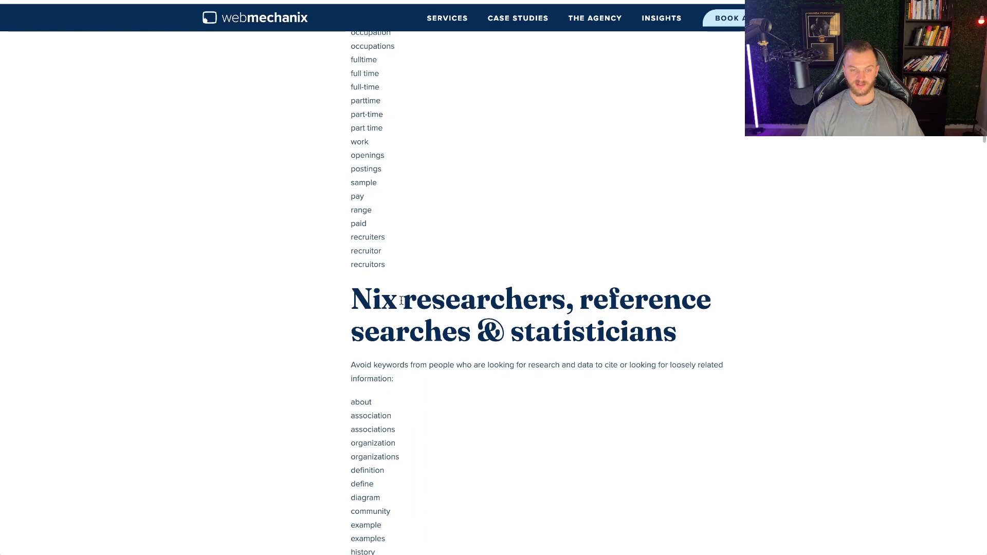
pyautogui.scroll(1, 401, 303)
pyautogui.scroll(-20, 401, 304)
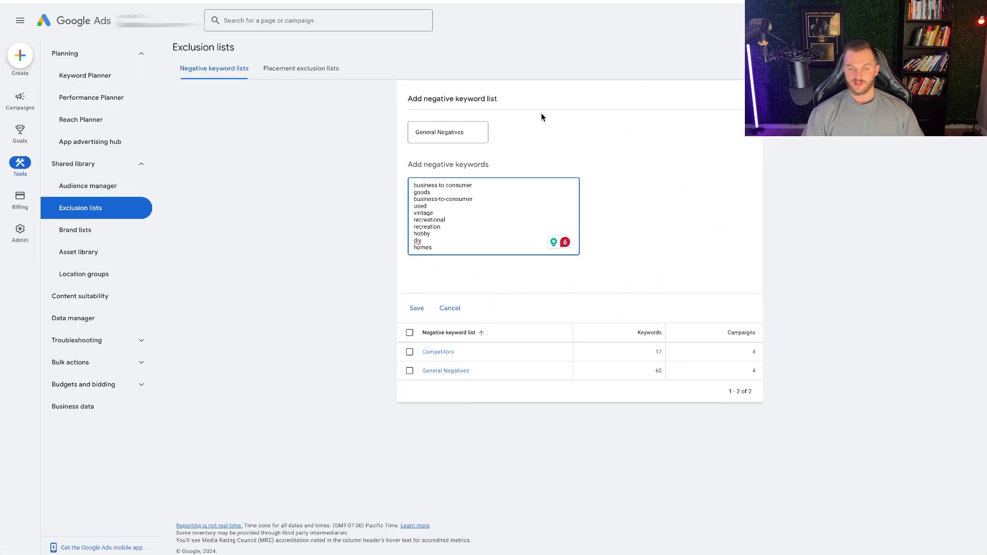
# Save the new negative keyword list under the name "General Negatives (2)"
pyautogui.click(413, 308)
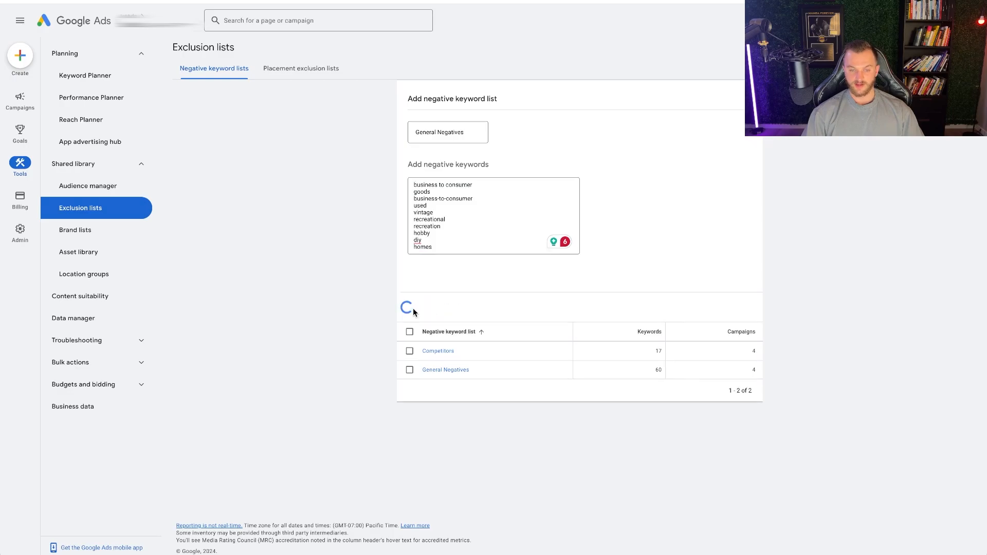
pyautogui.click(468, 132)
pyautogui.write('(2)')
pyautogui.press('Return')
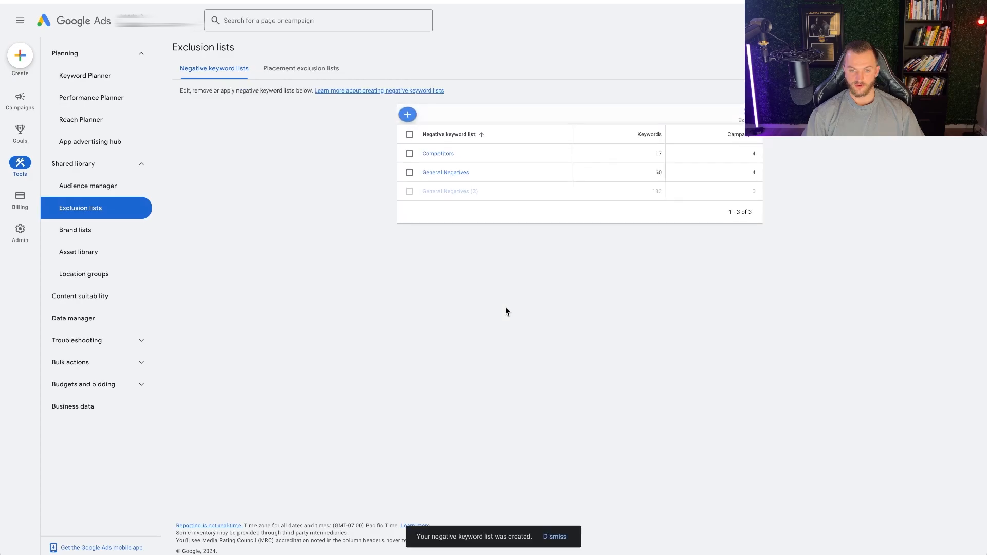
# Open the Competitors negative keyword list
pyautogui.click(460, 156)
pyautogui.click(464, 204)
pyautogui.click(447, 156)
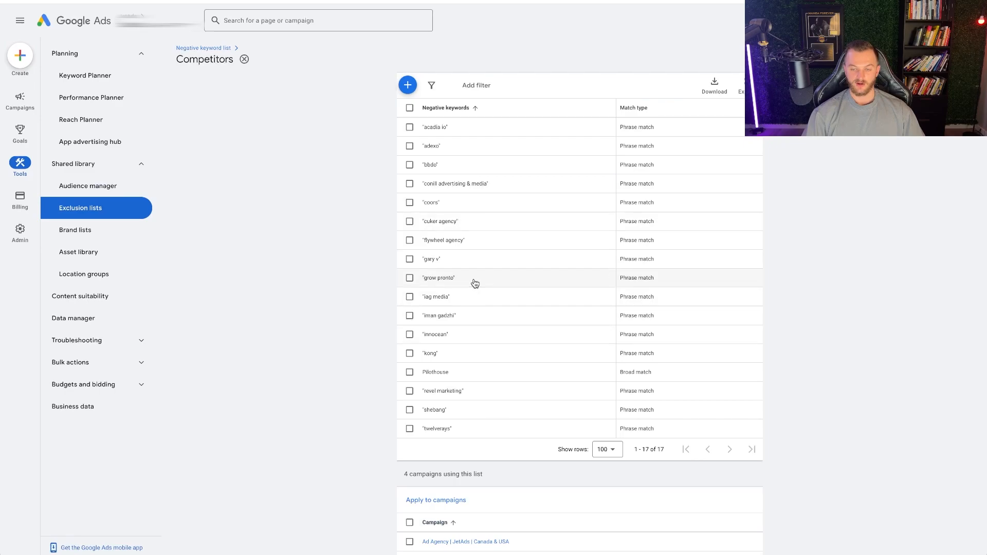
# Add "amazon", "walmart" and "target" as negative keywords to the Competitors list and save them
pyautogui.click(407, 85)
pyautogui.click(455, 137)
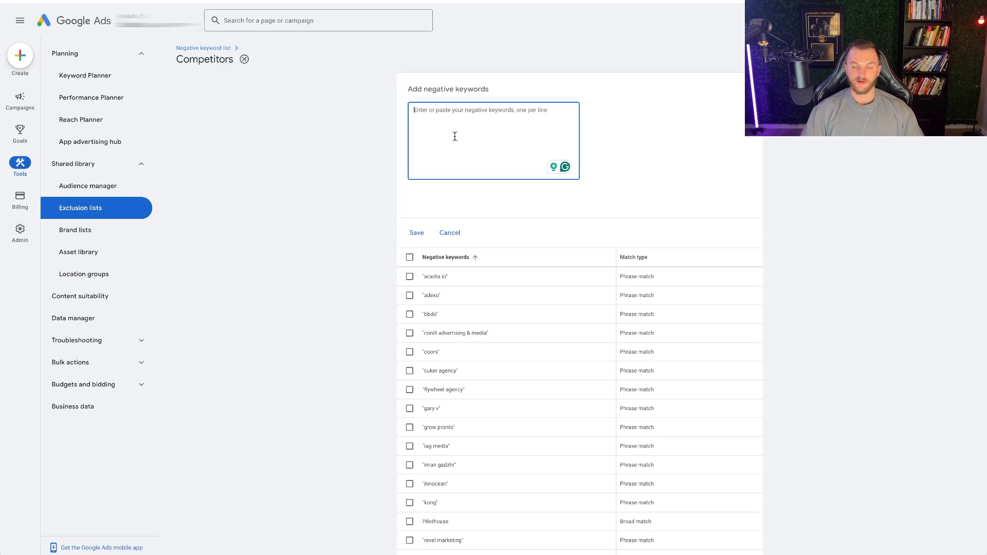
pyautogui.write('amazon ')
pyautogui.write('walmart')
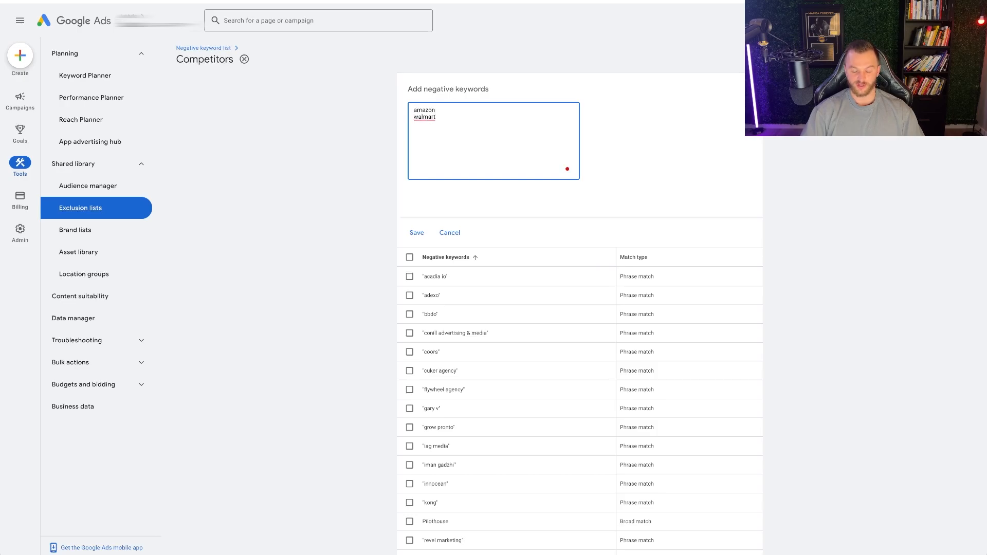
pyautogui.press('Return')
pyautogui.write('target')
pyautogui.press('BackSpace')
pyautogui.press('BackSpace')
pyautogui.press('BackSpace')
pyautogui.press('BackSpace')
pyautogui.press('BackSpace')
pyautogui.press('BackSpace')
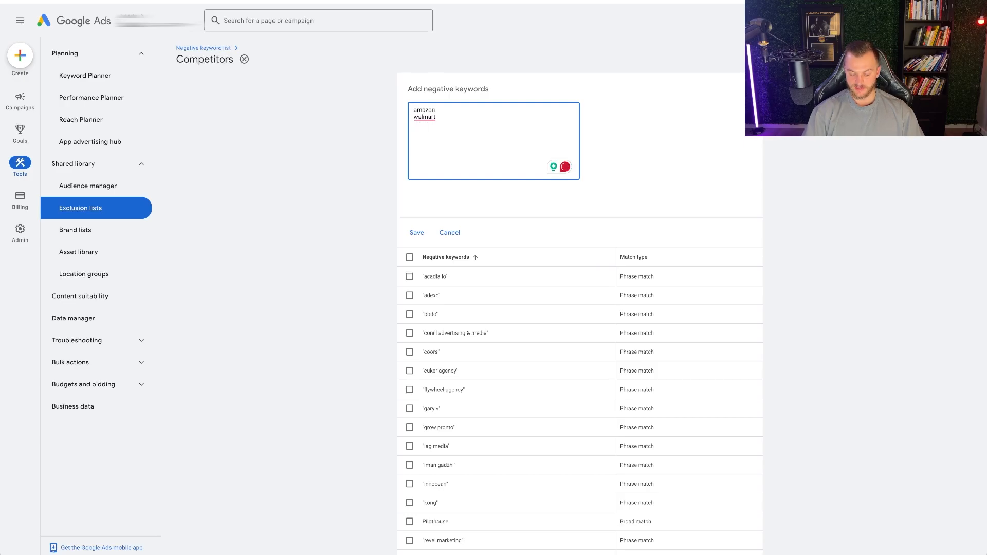
pyautogui.write('target')
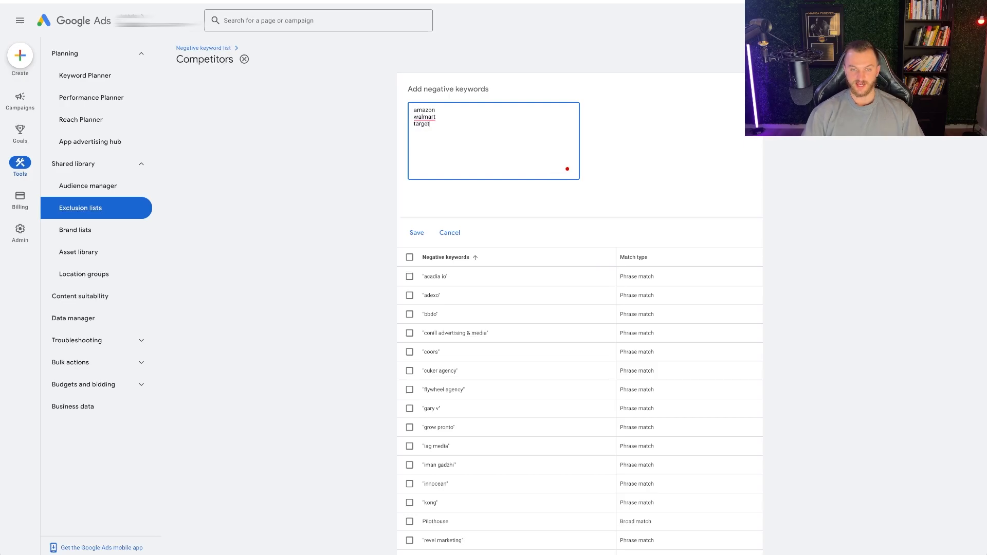
pyautogui.click(417, 232)
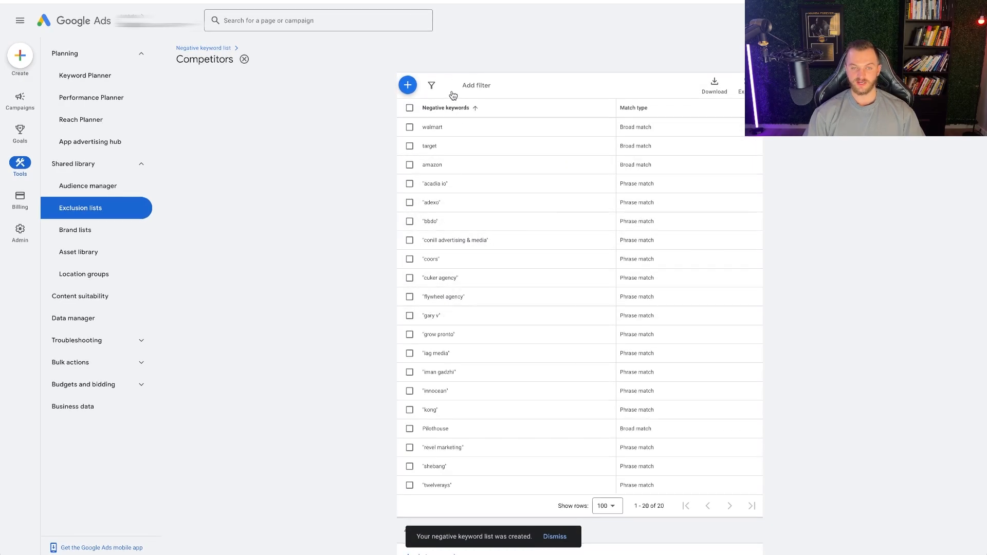
# Leave the Competitors list and open the negative search keywords for all campaigns
pyautogui.click(253, 60)
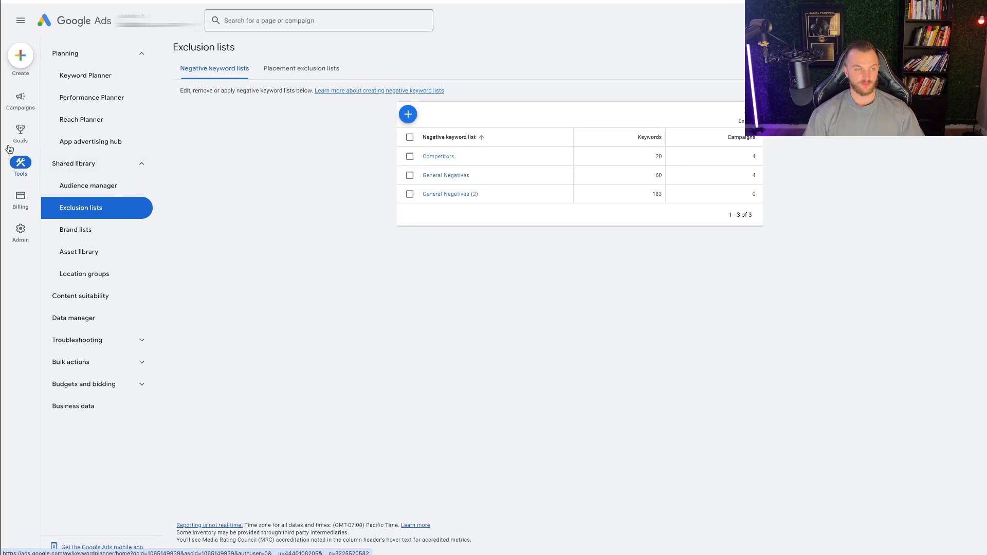
pyautogui.click(21, 98)
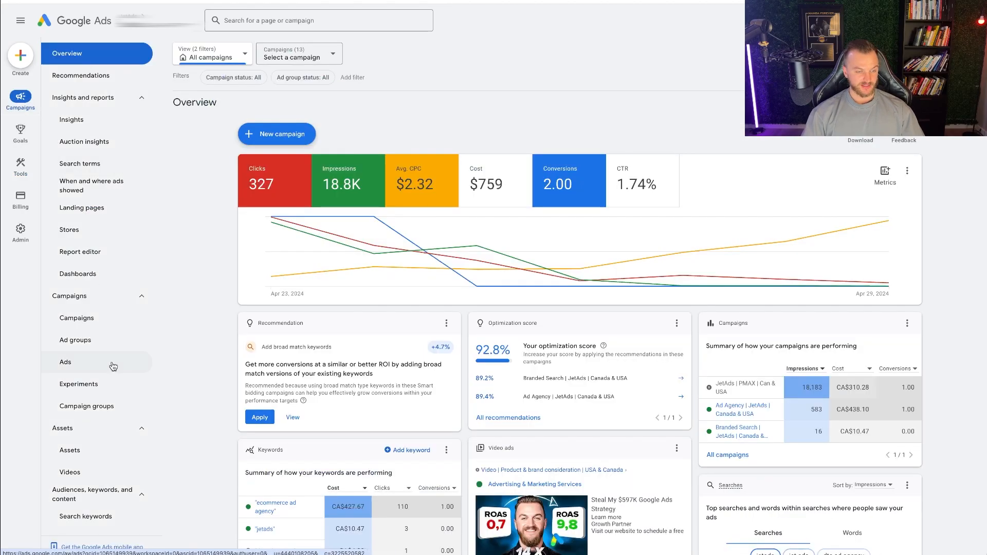
pyautogui.scroll(-2, 118, 381)
pyautogui.click(100, 437)
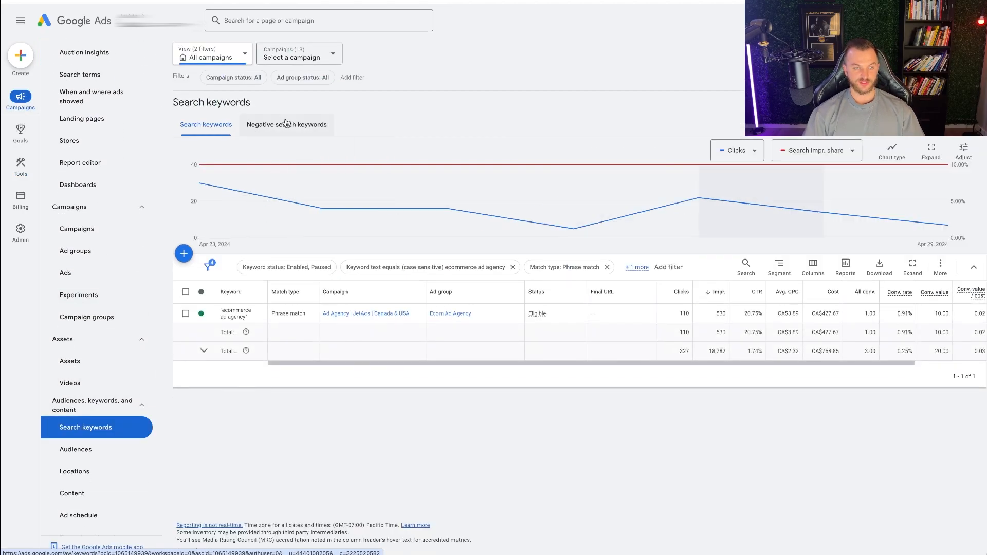
pyautogui.click(286, 124)
# Apply the existing negative keyword list "General Negatives (2)" to the campaign "Ad Agency | JetAds | Canada & USA" and save
pyautogui.click(183, 150)
pyautogui.click(281, 184)
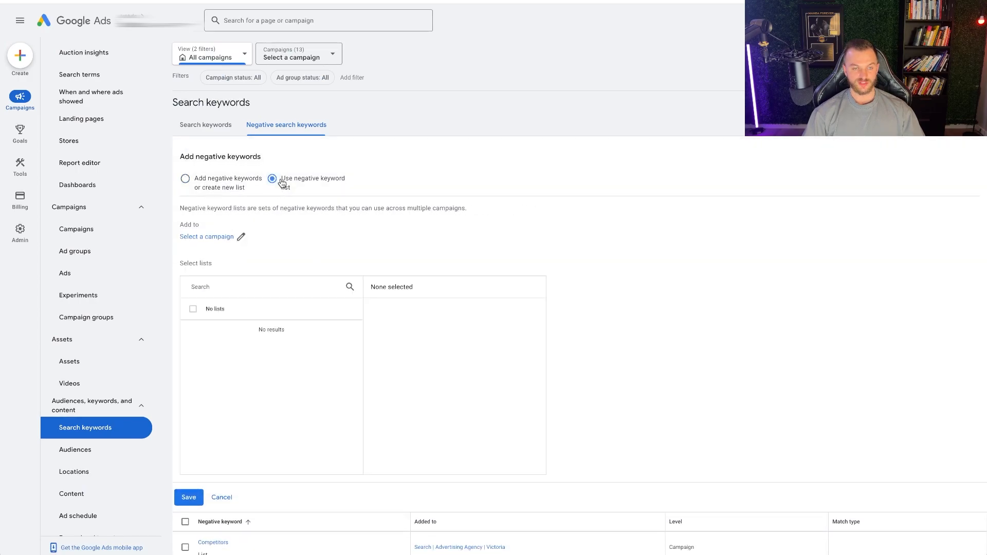
pyautogui.click(202, 374)
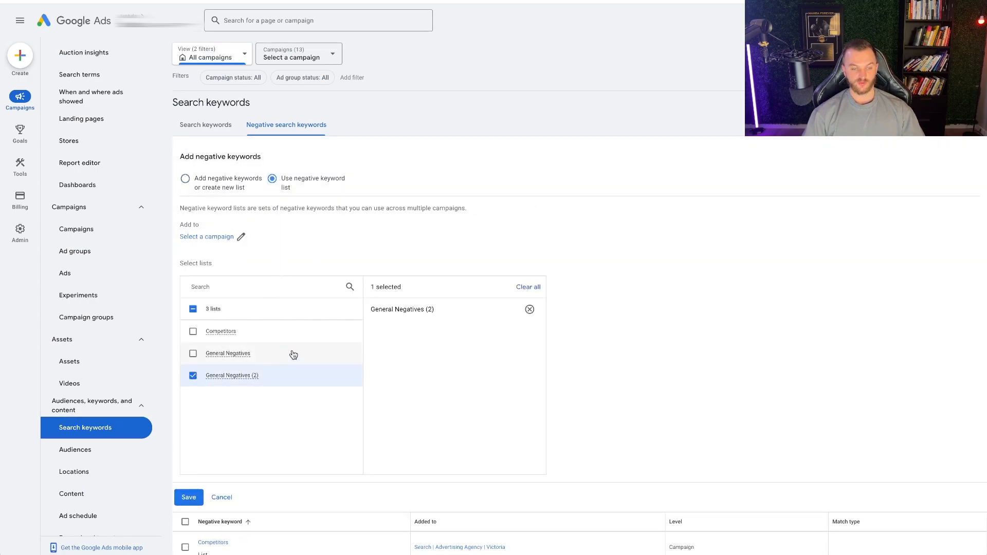
pyautogui.scroll(-1, 293, 353)
pyautogui.click(196, 433)
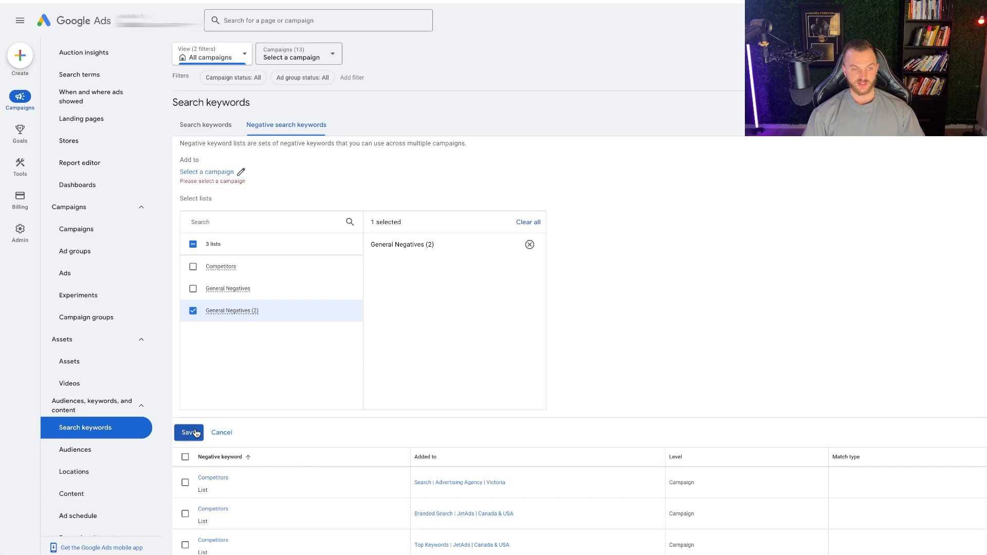
pyautogui.click(239, 174)
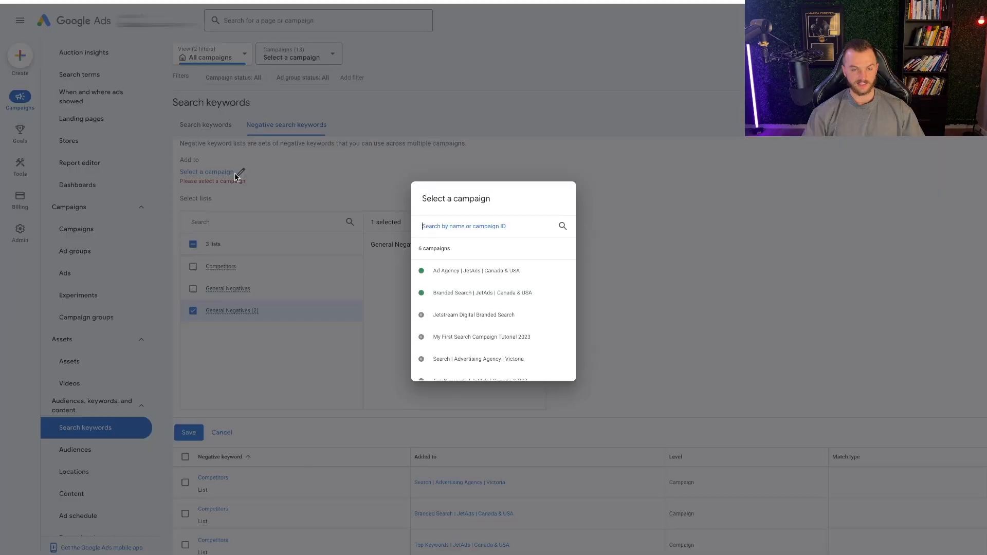
pyautogui.click(455, 275)
pyautogui.click(189, 432)
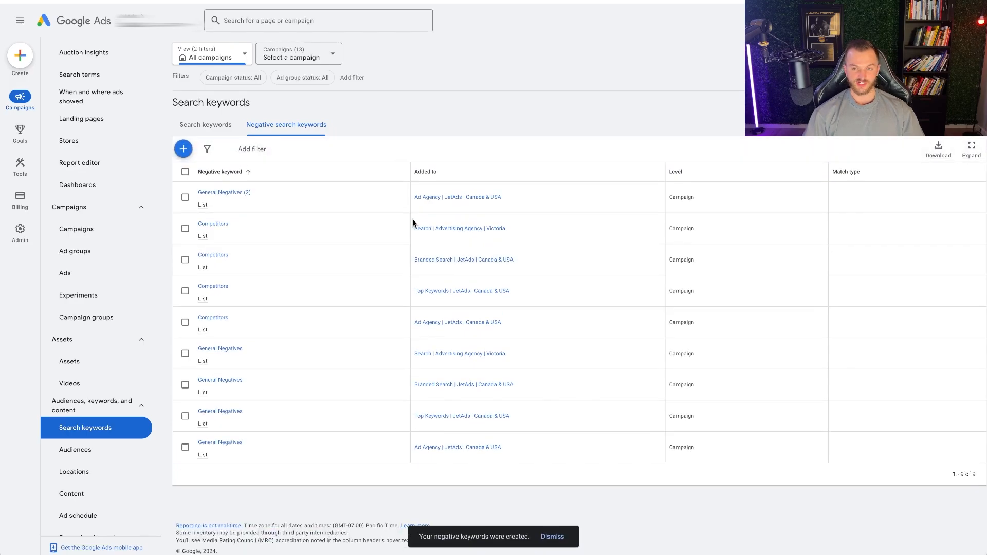
# View the negative keyword lists attached to the "Ad Agency | JetAds | Canada & USA" campaign, followed by the campaign's overview
pyautogui.click(446, 197)
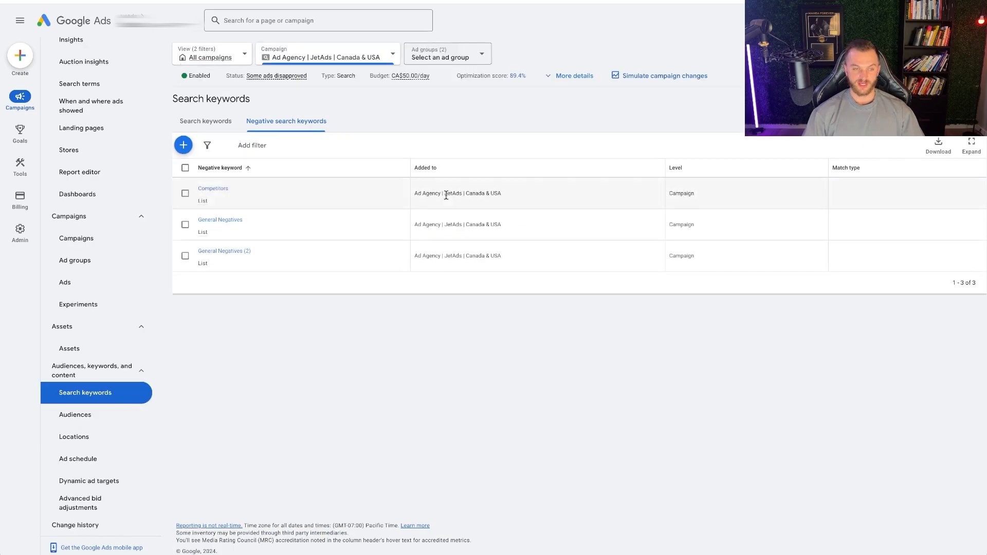
pyautogui.scroll(2, 73, 64)
pyautogui.click(73, 62)
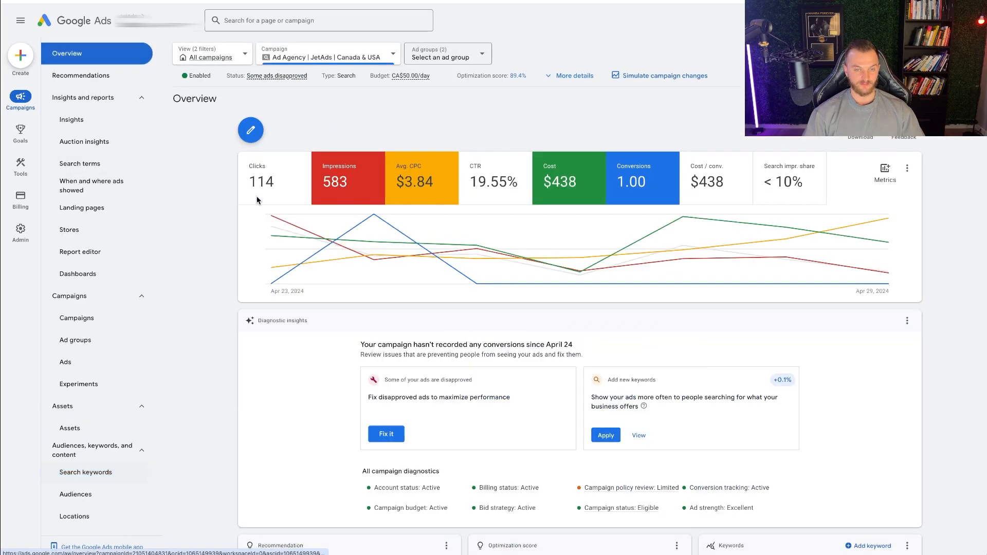